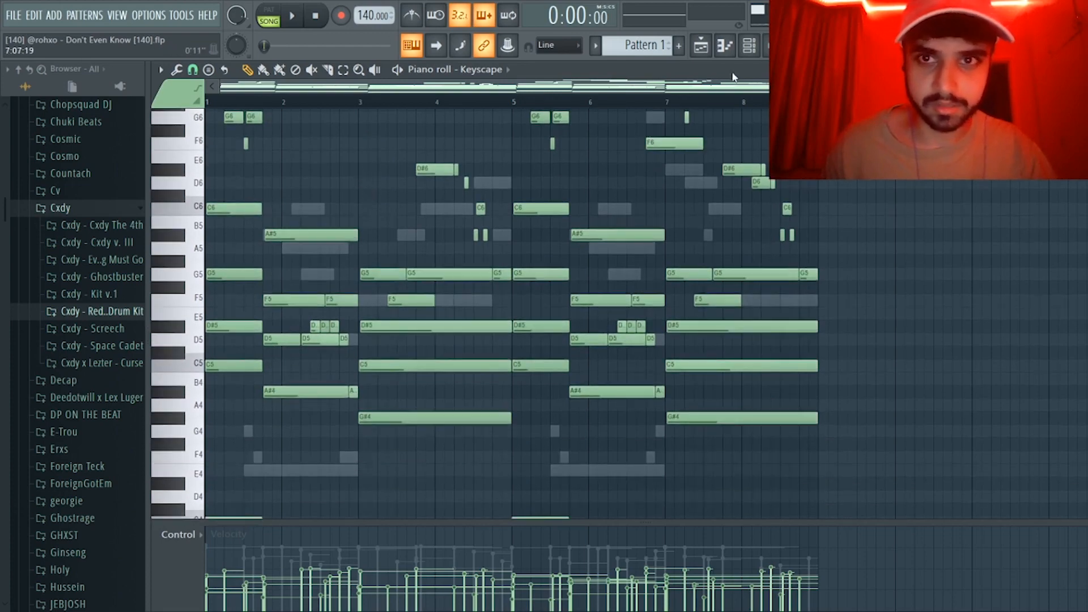
Solo the Keyscape channel in the channel rack and play its whole pattern in the piano roll
click(749, 45)
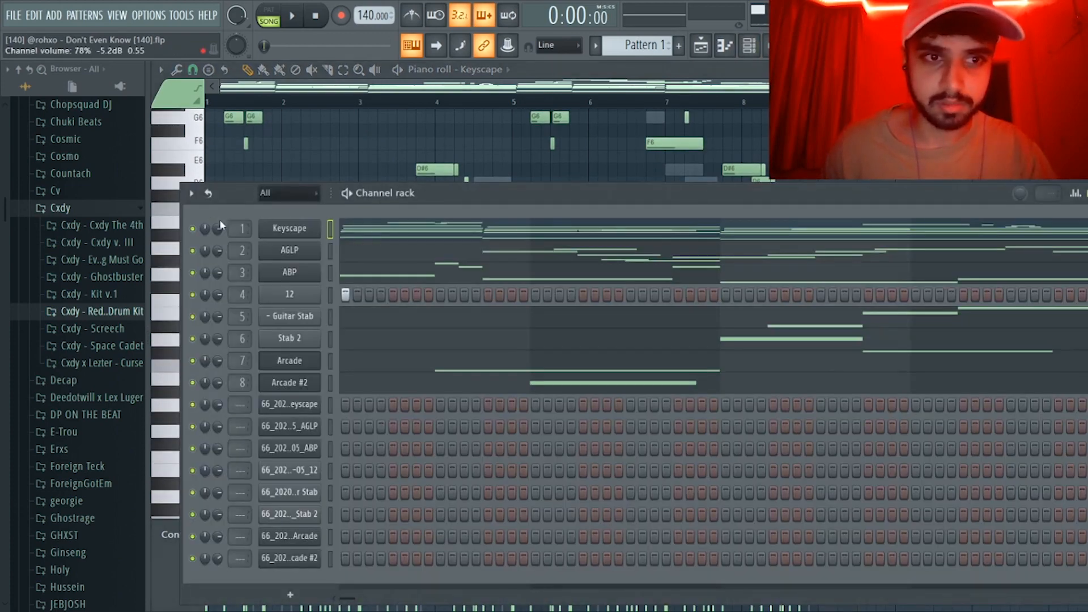
key(F6)
key(space)
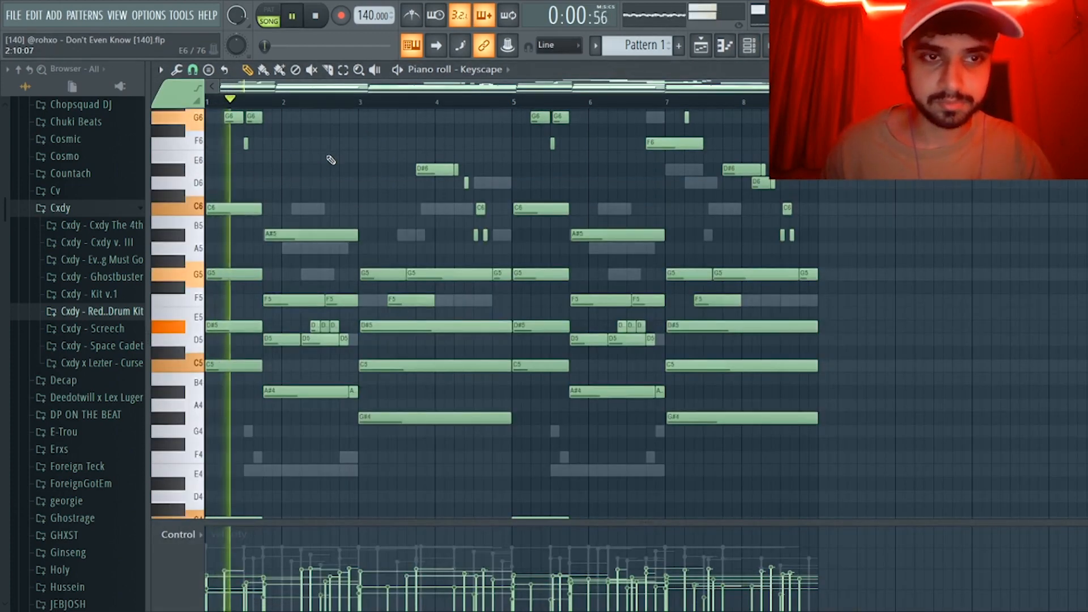
scroll(333, 165, up, 2)
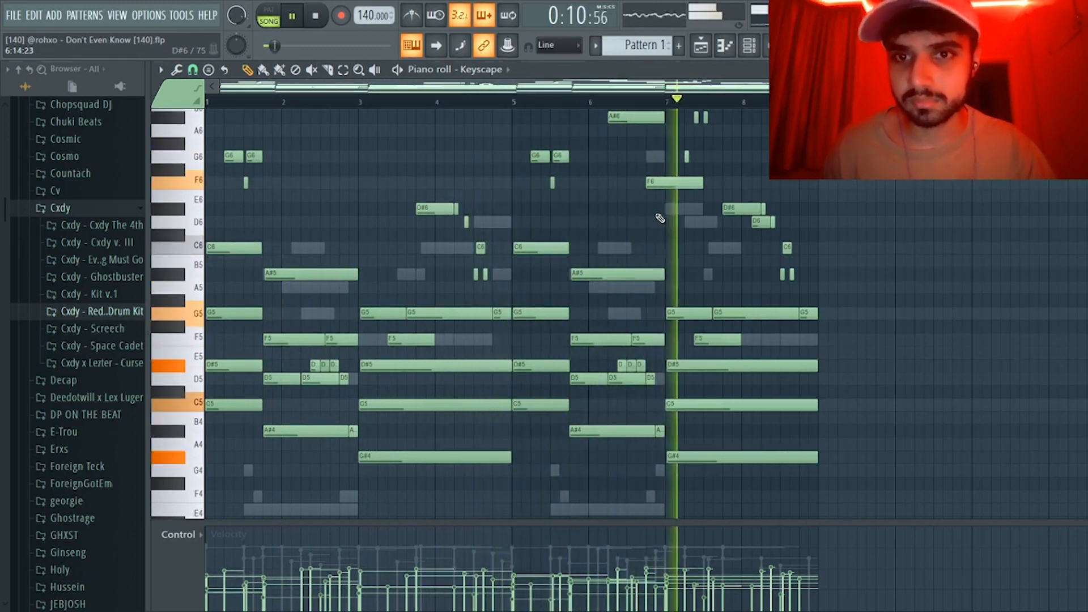
scroll(897, 194, up, 3)
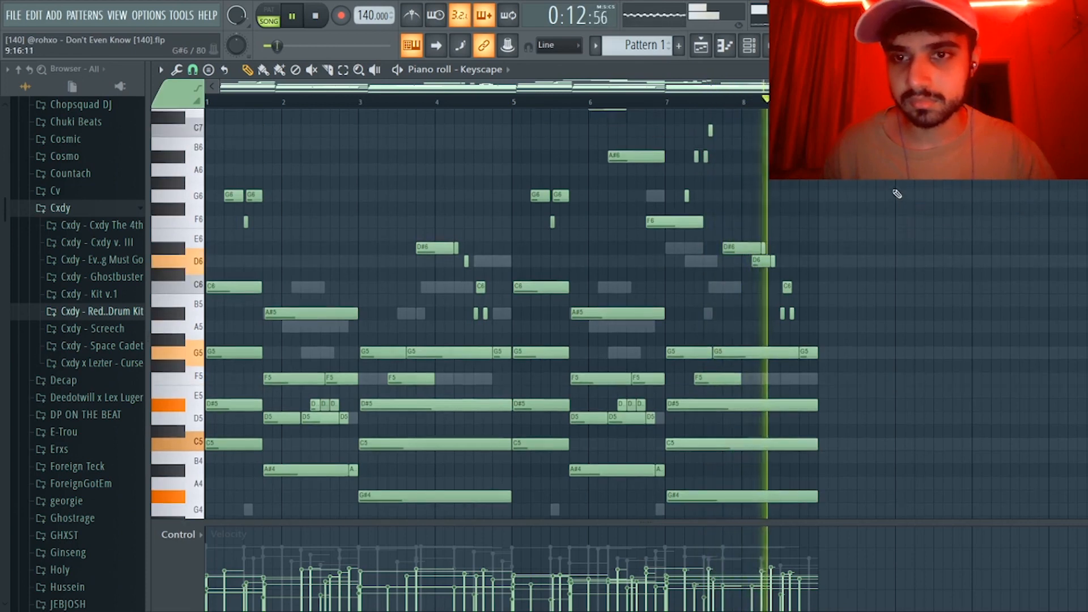
scroll(897, 194, up, 3)
scroll(900, 201, down, 3)
key(space)
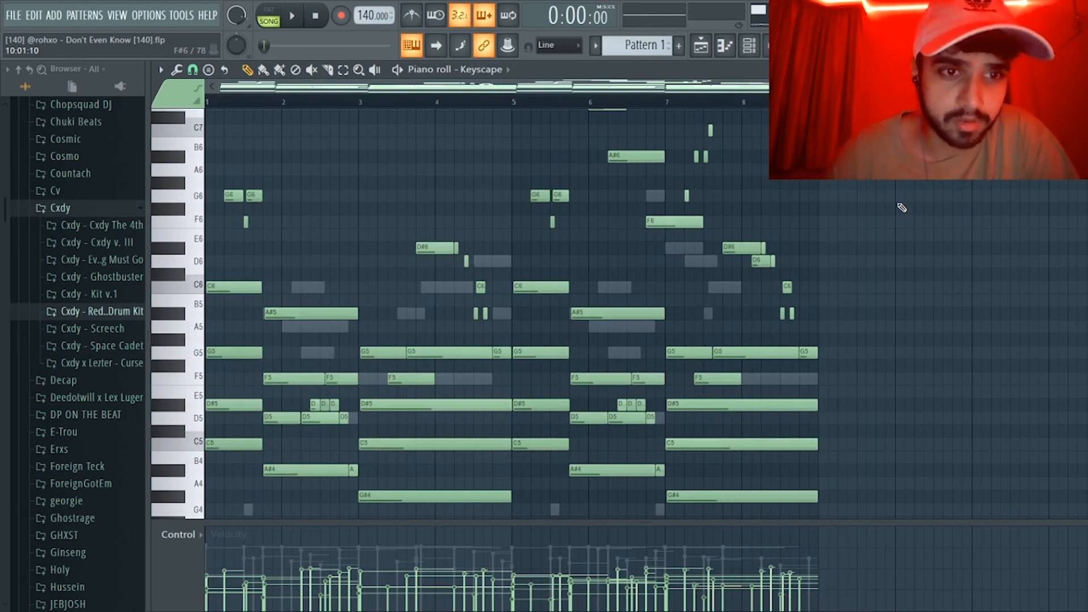
Examine the opening Keyscape notes in bar 1 up close and play the start of the pattern
ctrl+scroll(237, 239, up, 6)
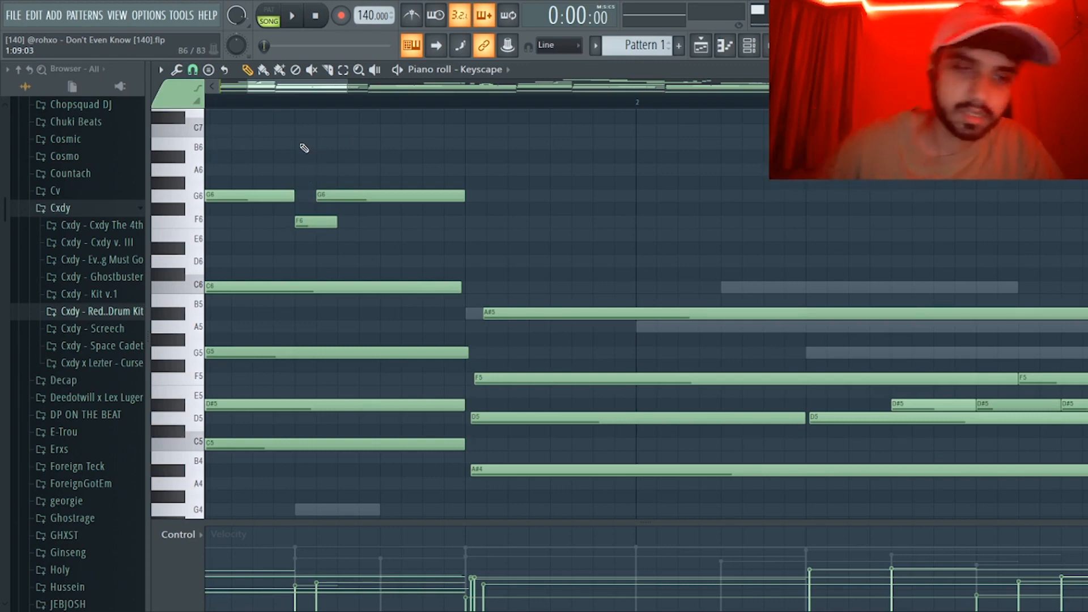
ctrl+scroll(380, 256, down, 1)
ctrl+scroll(381, 256, down, 2)
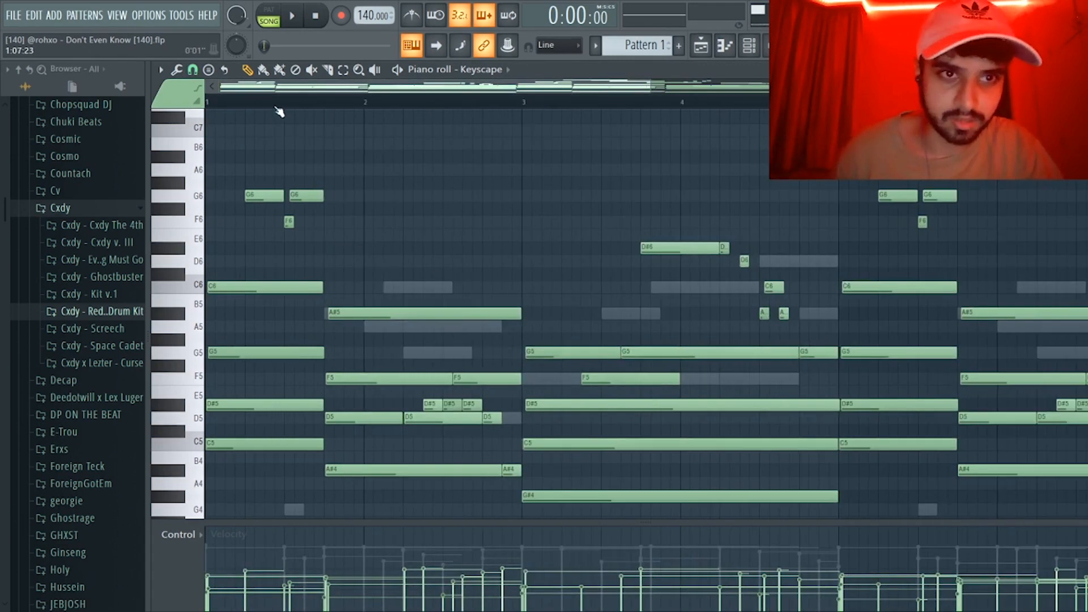
key(space)
key(space)
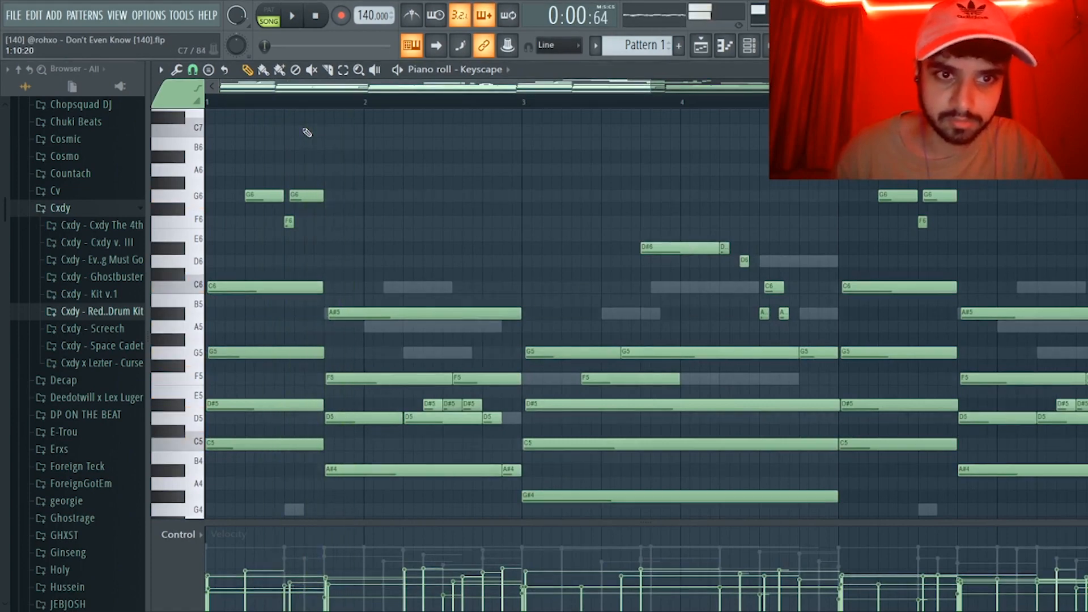
Set the playback position to bar 7 and play the Keyscape melody from there
ctrl+scroll(416, 149, down, 2)
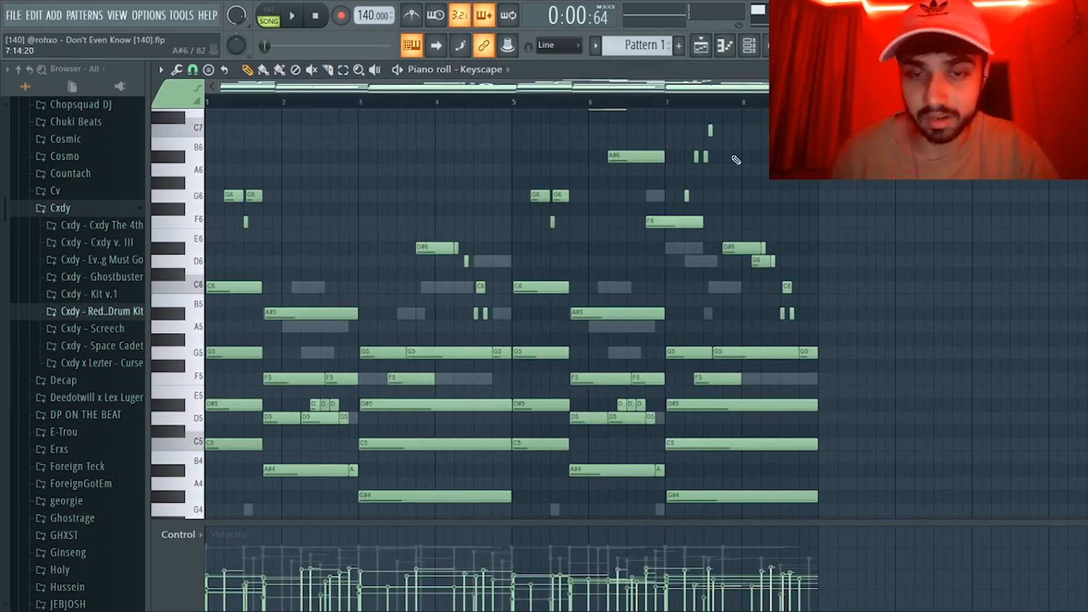
scroll(762, 170, up, 2)
ctrl+scroll(711, 207, up, 2)
ctrl+scroll(653, 160, up, 4)
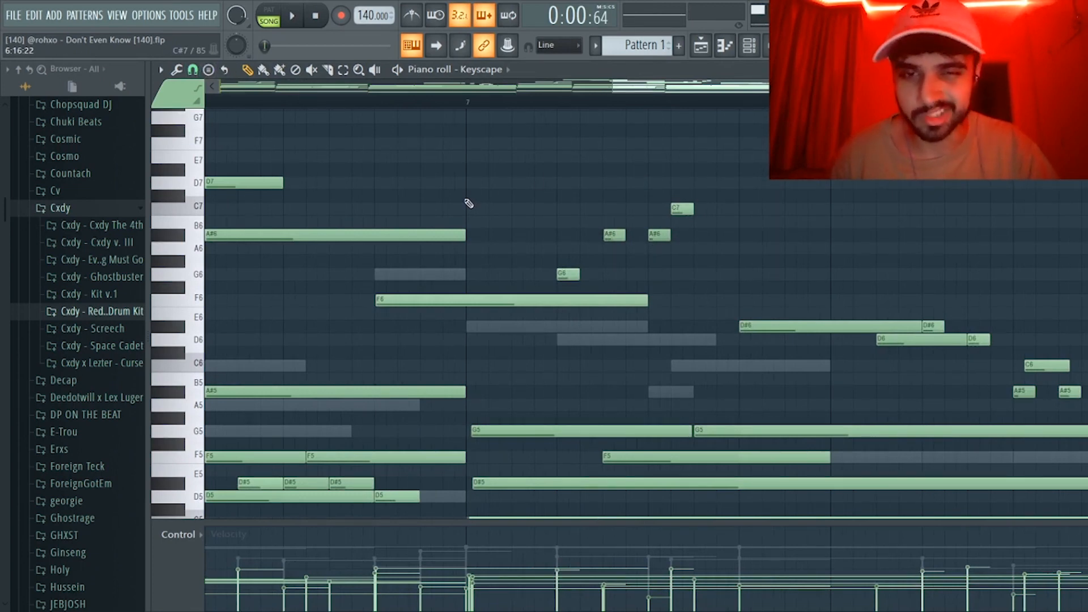
click(469, 103)
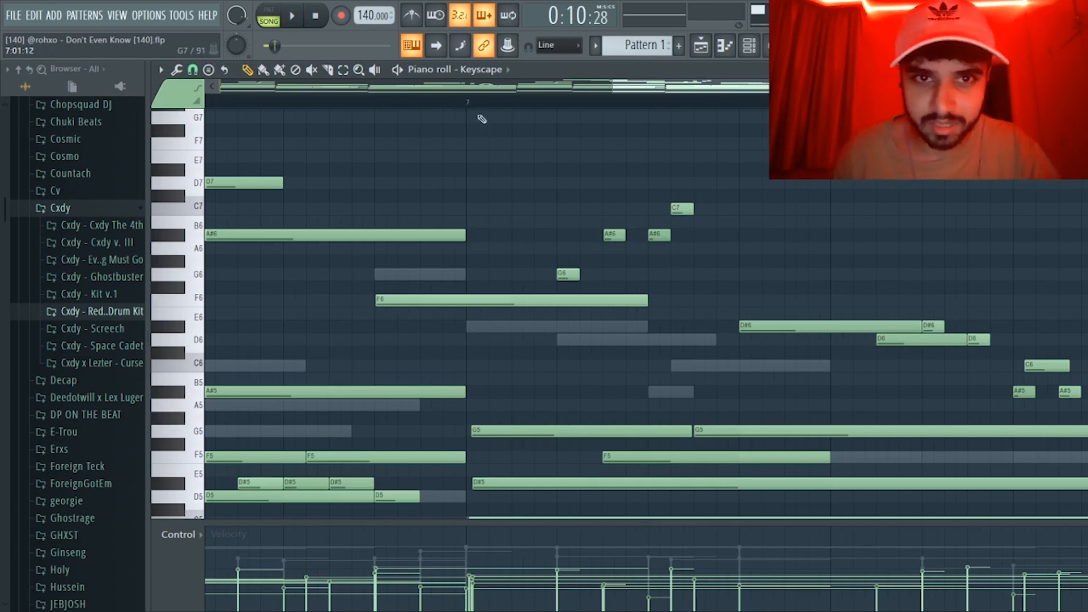
key(space)
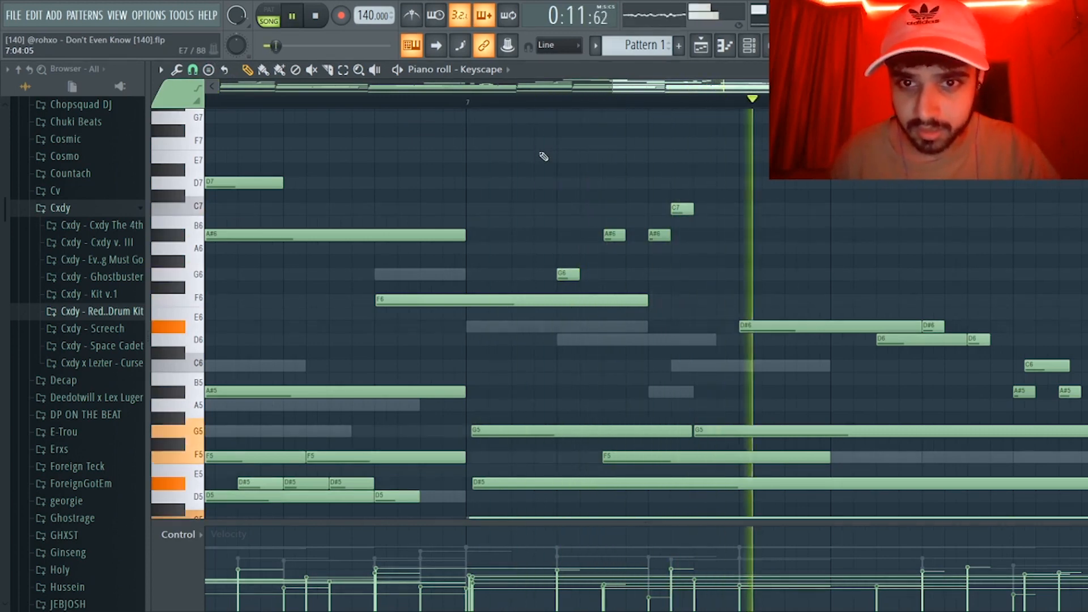
key(space)
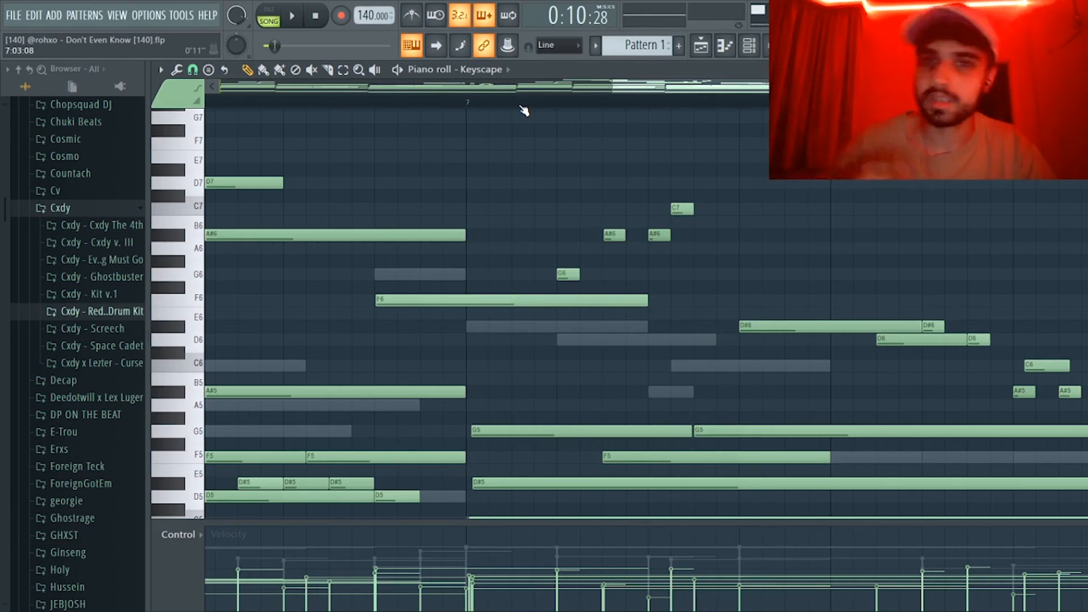
Try to nudge the C6 note of the opening Keyscape chord slightly later, and undo the move
scroll(705, 222, down, 4)
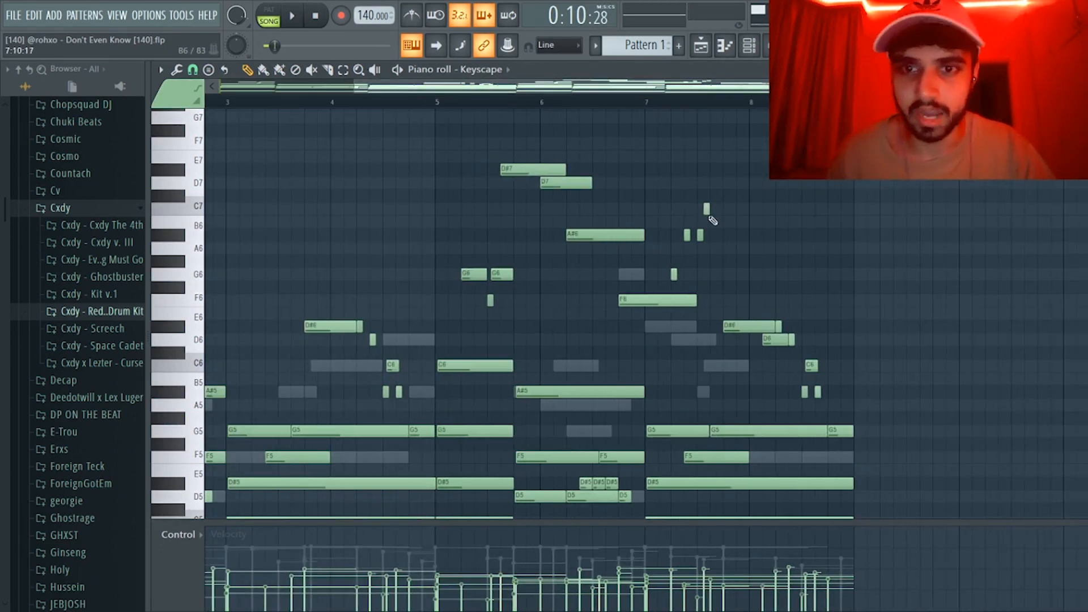
scroll(776, 210, down, 5)
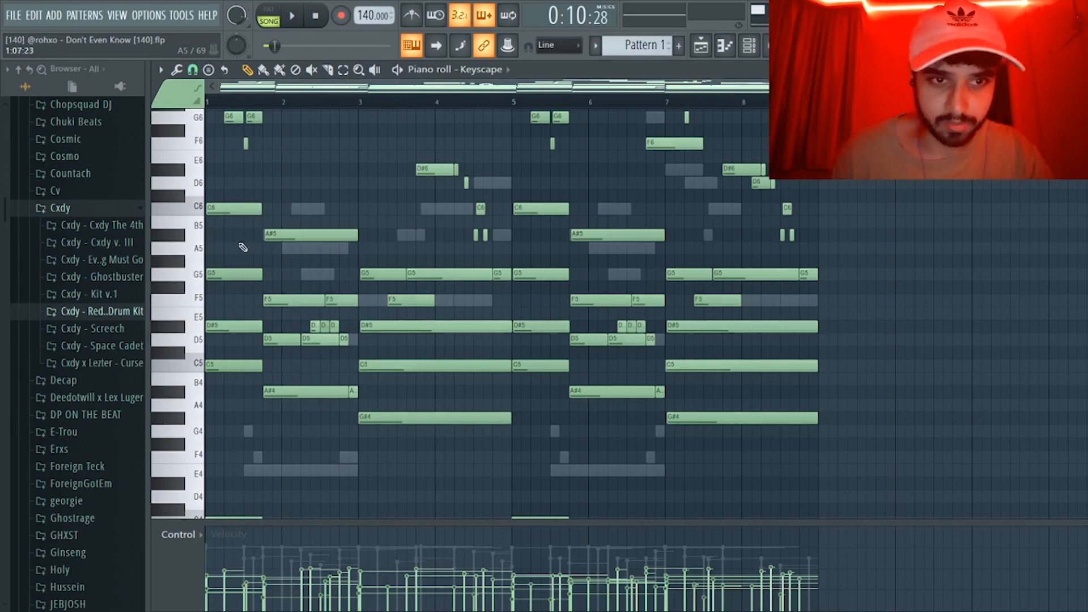
scroll(211, 244, up, 8)
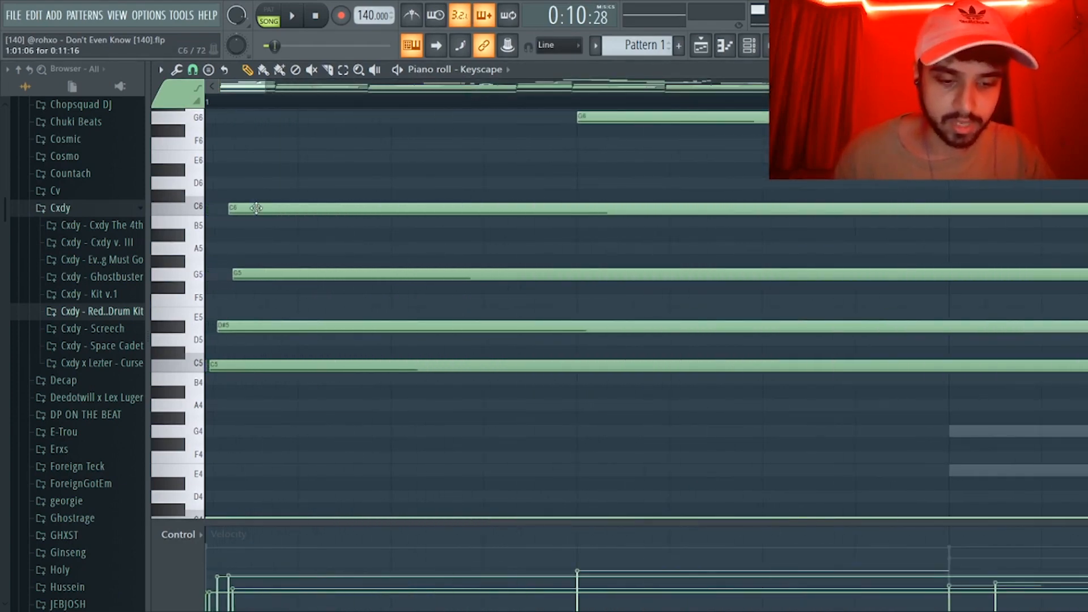
mouse_move(255, 209)
mouse_down()
mouse_move(272, 211)
mouse_move(257, 213)
mouse_up()
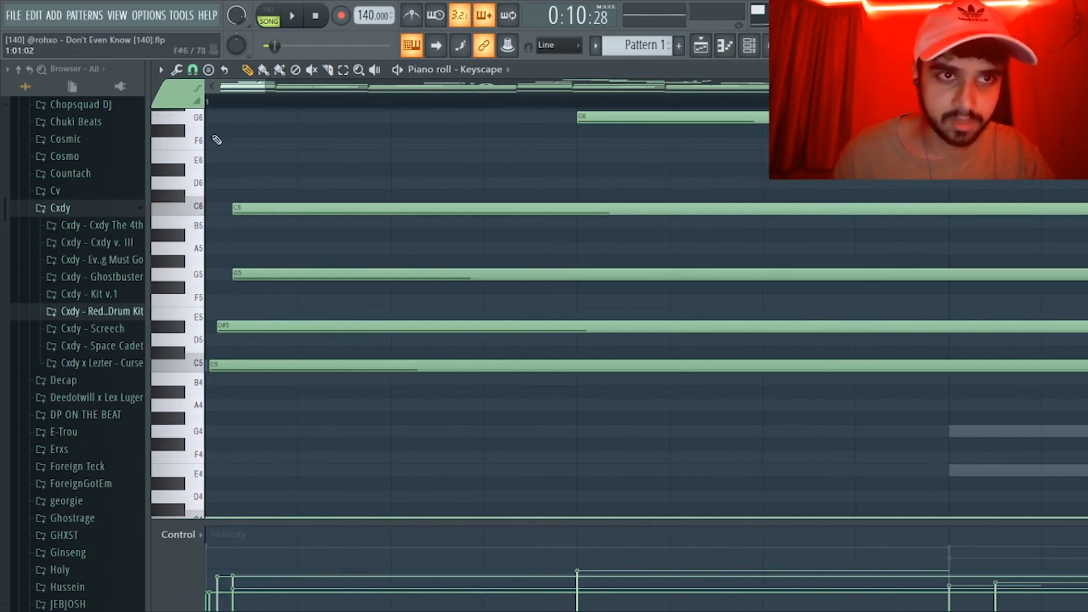
click(194, 71)
key(ctrl+z)
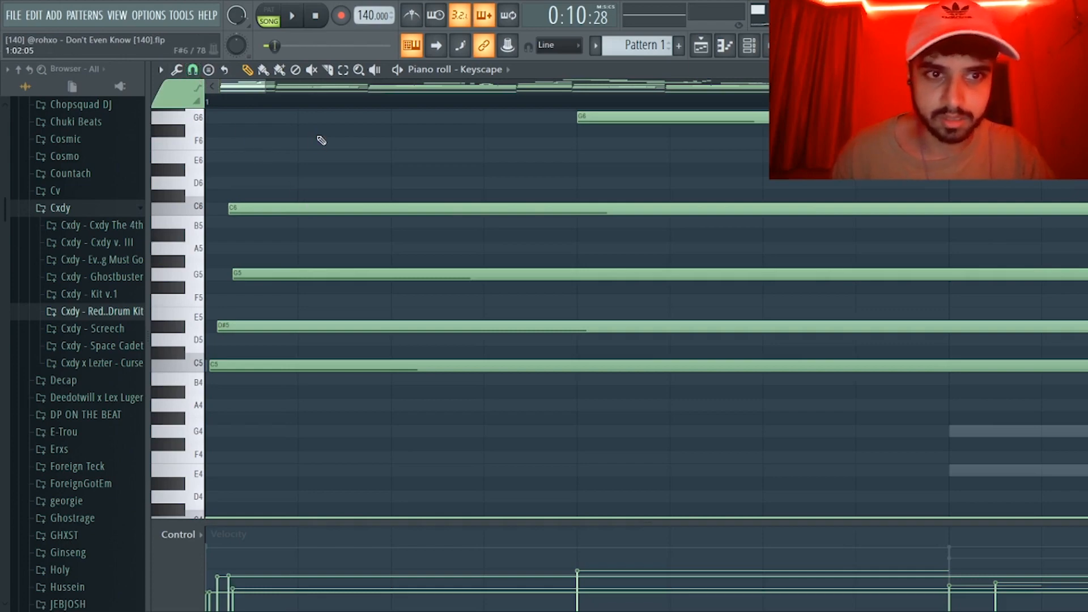
Review the full Keyscape pattern and look at its channel in the channel rack
scroll(300, 144, down, 6)
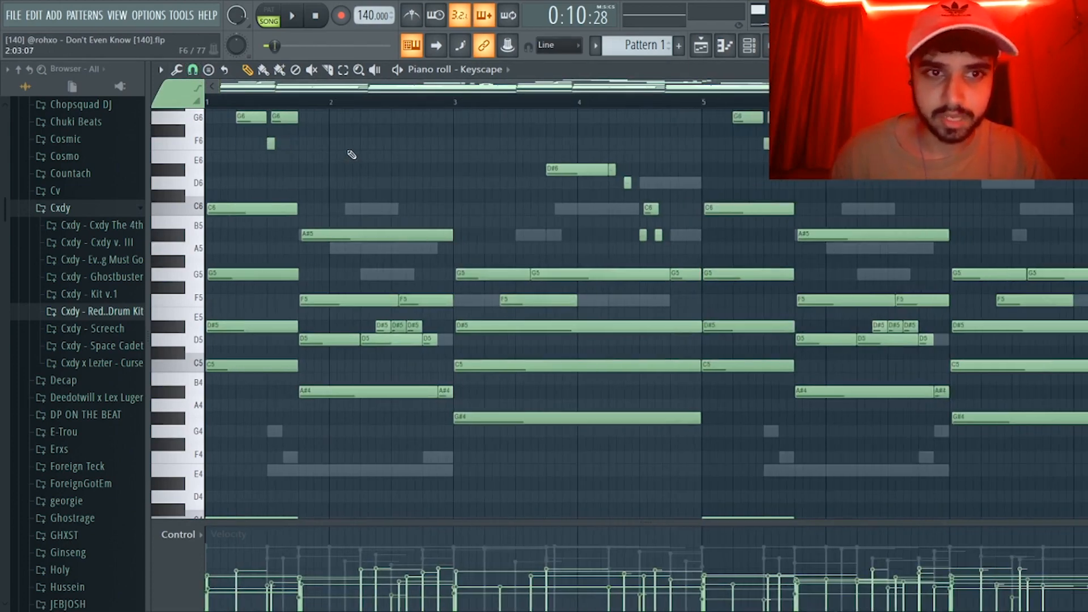
scroll(352, 155, down, 2)
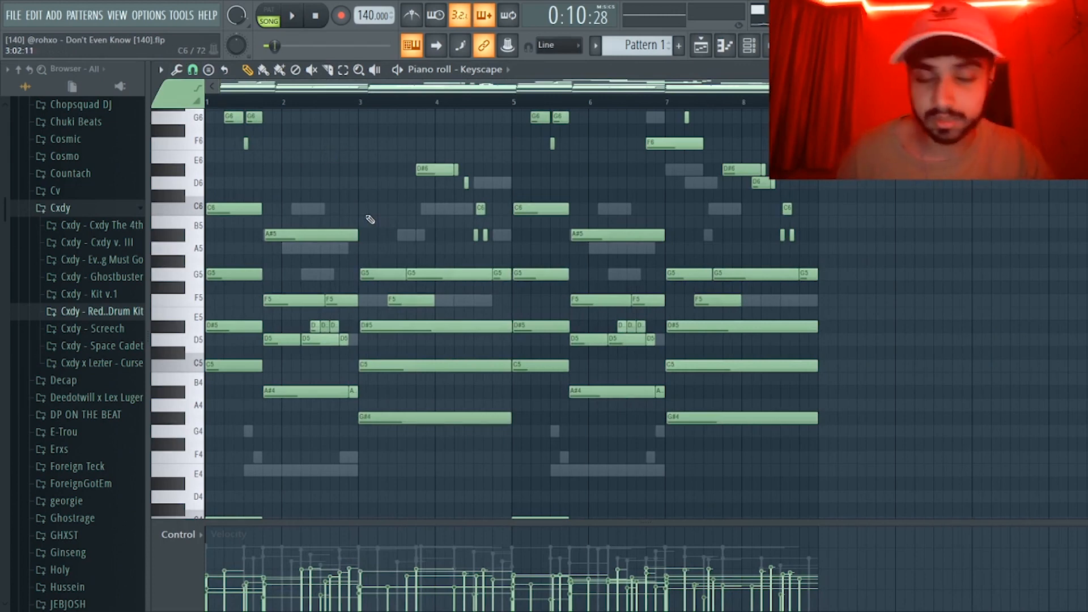
scroll(374, 219, down, 2)
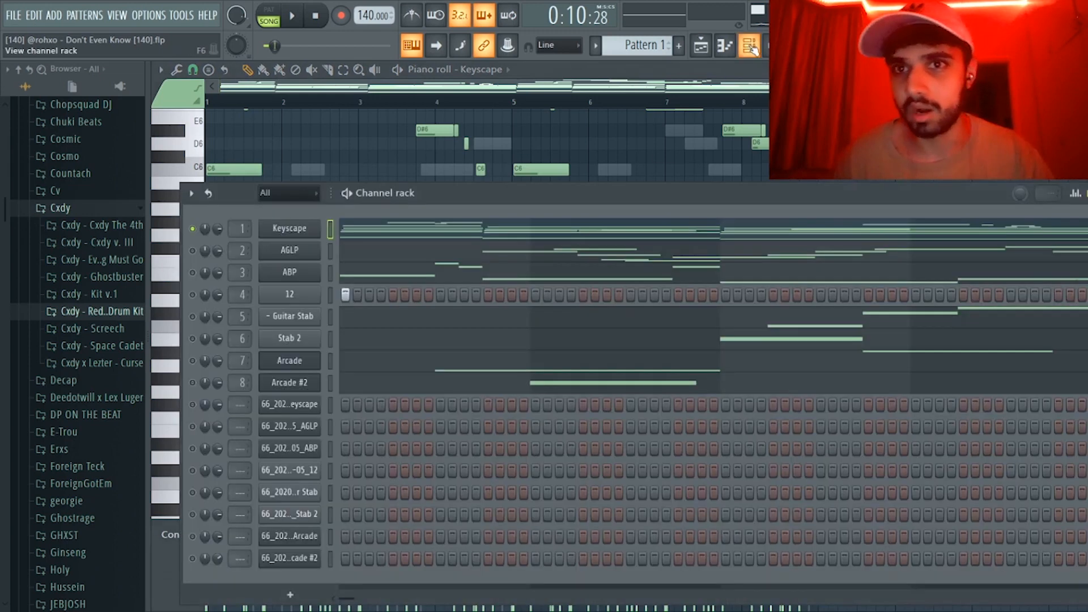
click(748, 45)
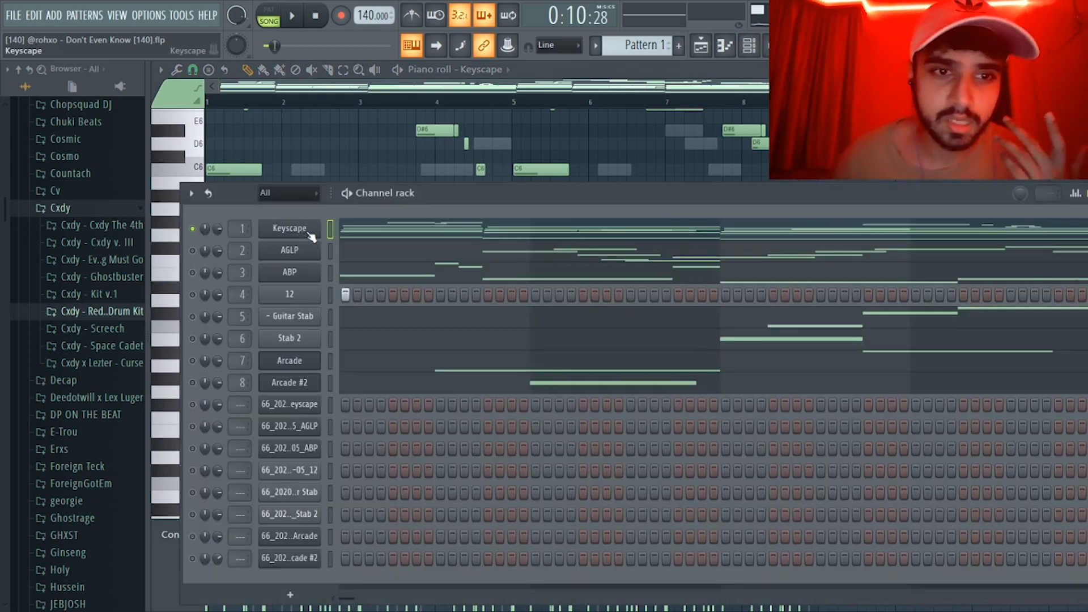
key(F6)
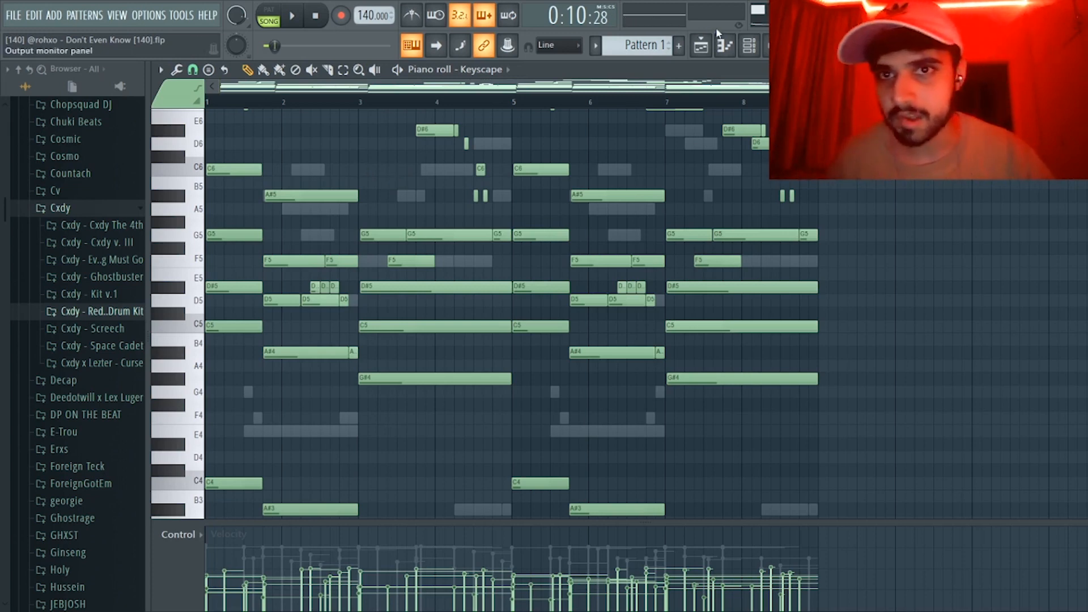
Solo the AGLP channel, open its notes in the piano roll and play the pattern
click(748, 45)
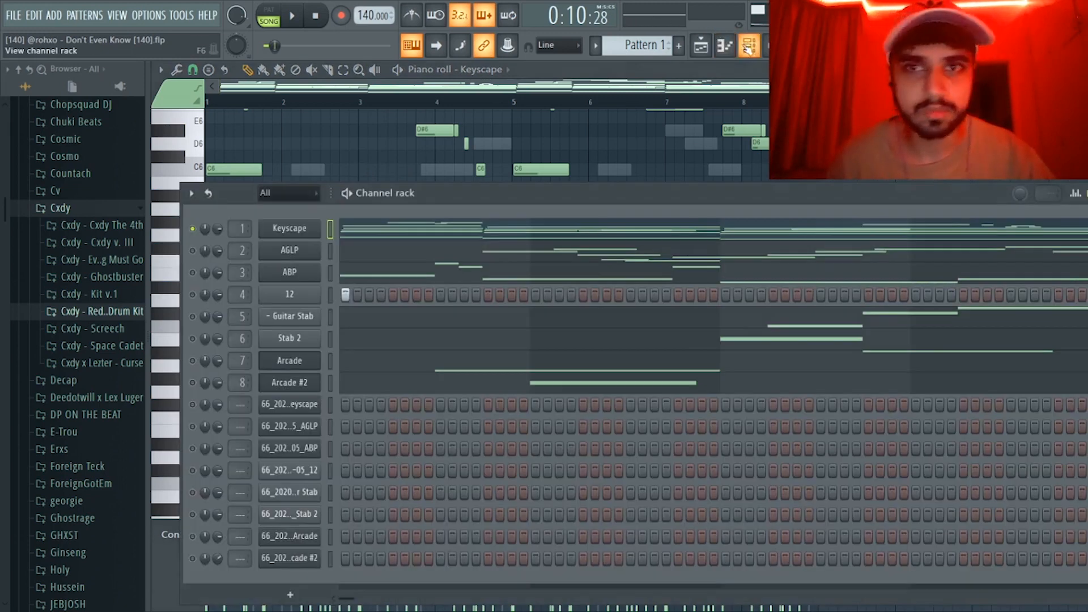
right_click(193, 251)
click(385, 252)
scroll(411, 346, up, 2)
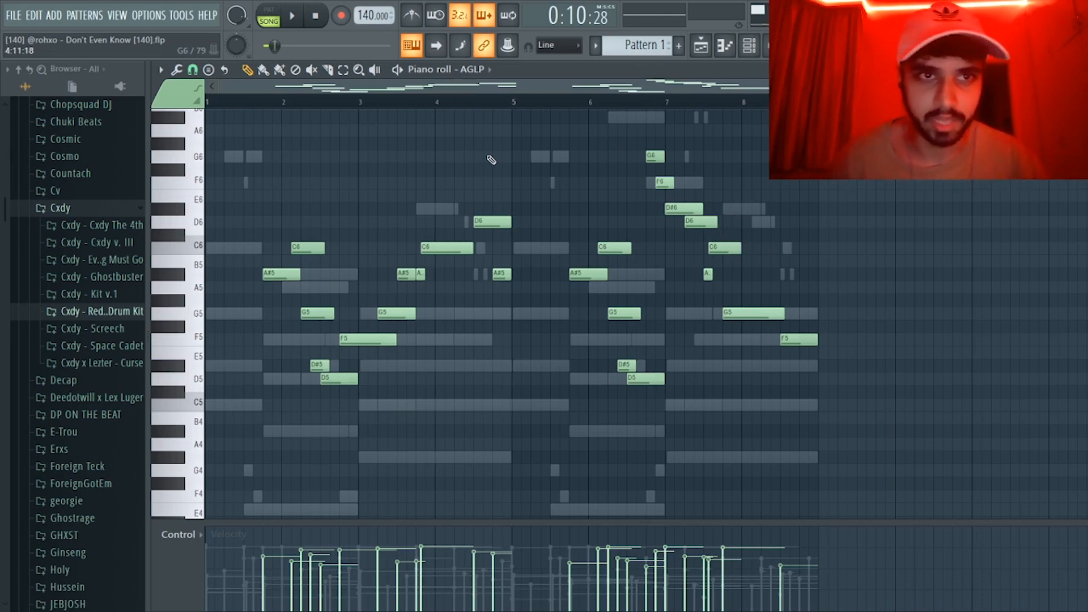
key(space)
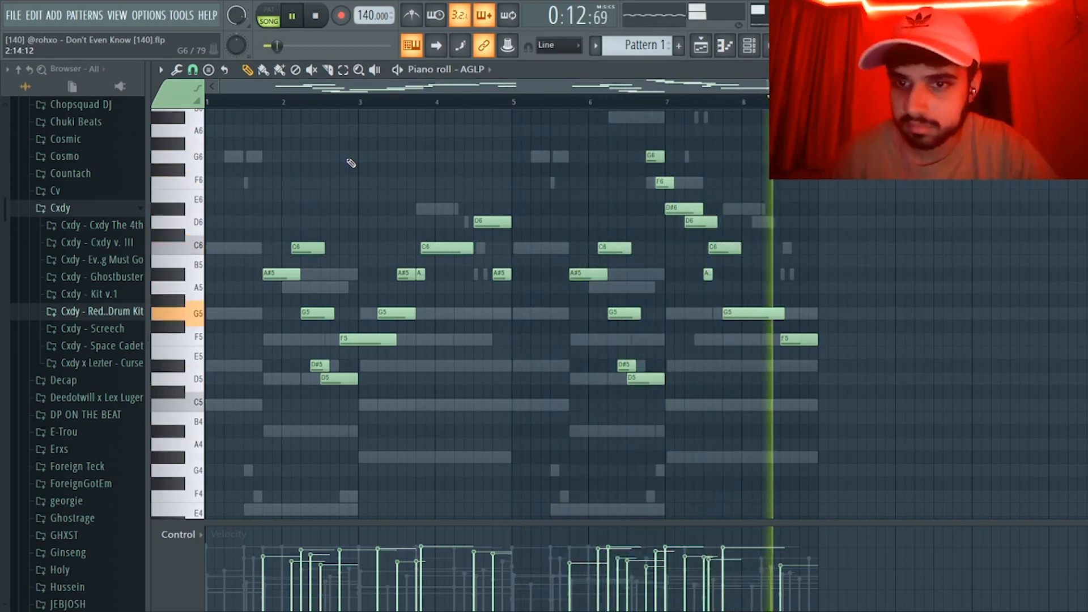
key(space)
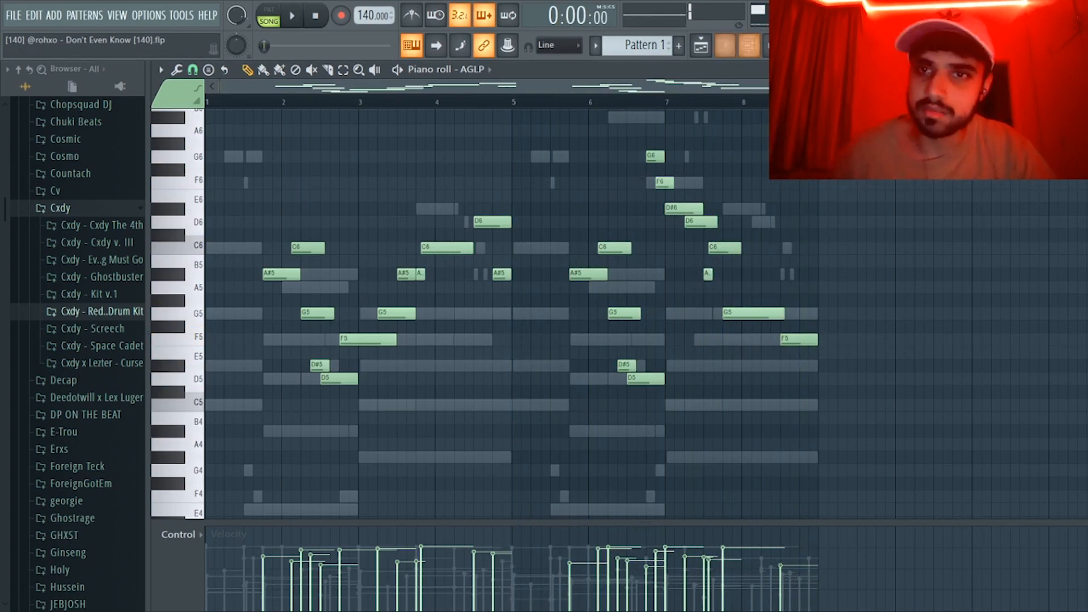
Compare the effect slots of the Keyscape and AGLP tracks in the mixer, ending with AGLP selected
key(F9)
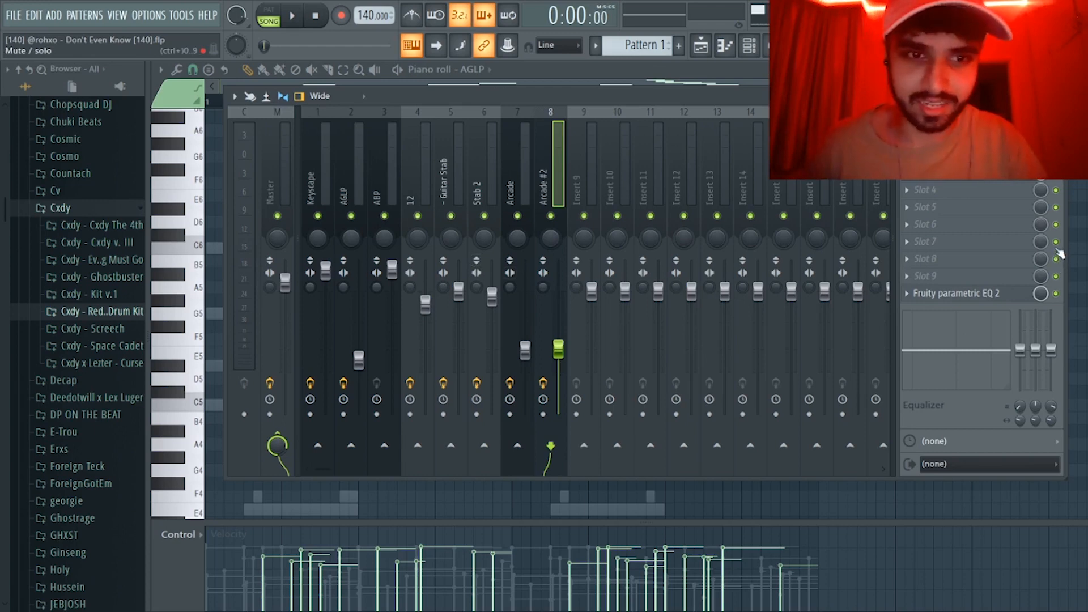
key(F9)
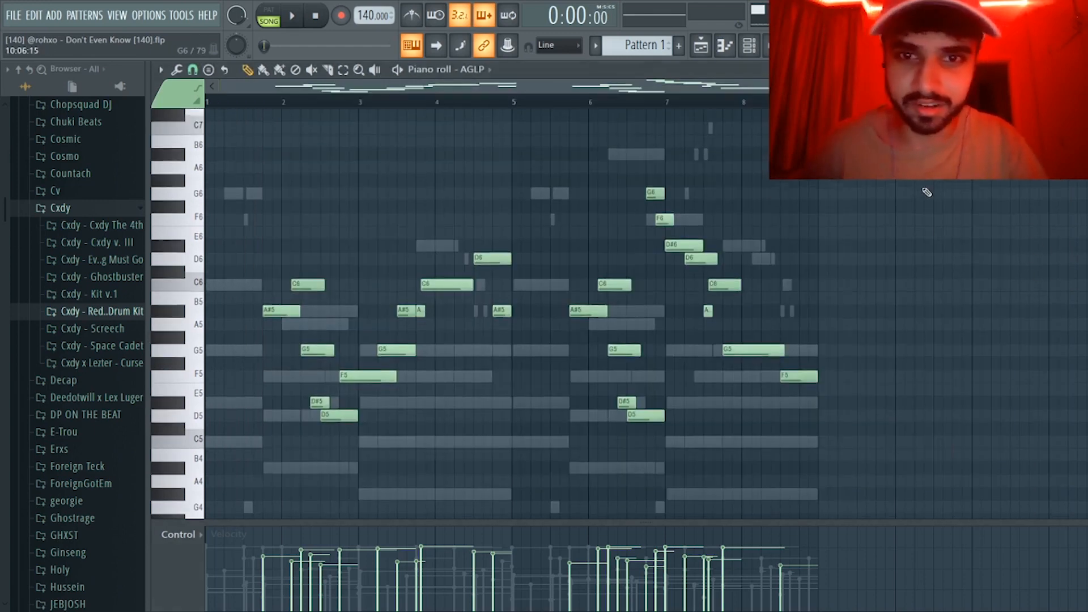
scroll(927, 193, up, 1)
key(F9)
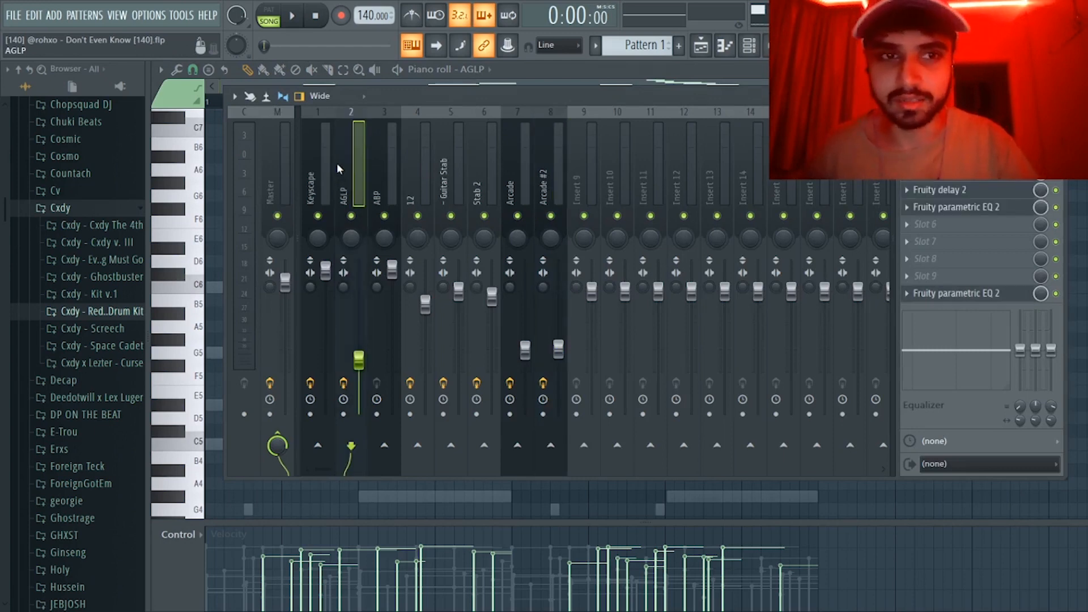
click(320, 162)
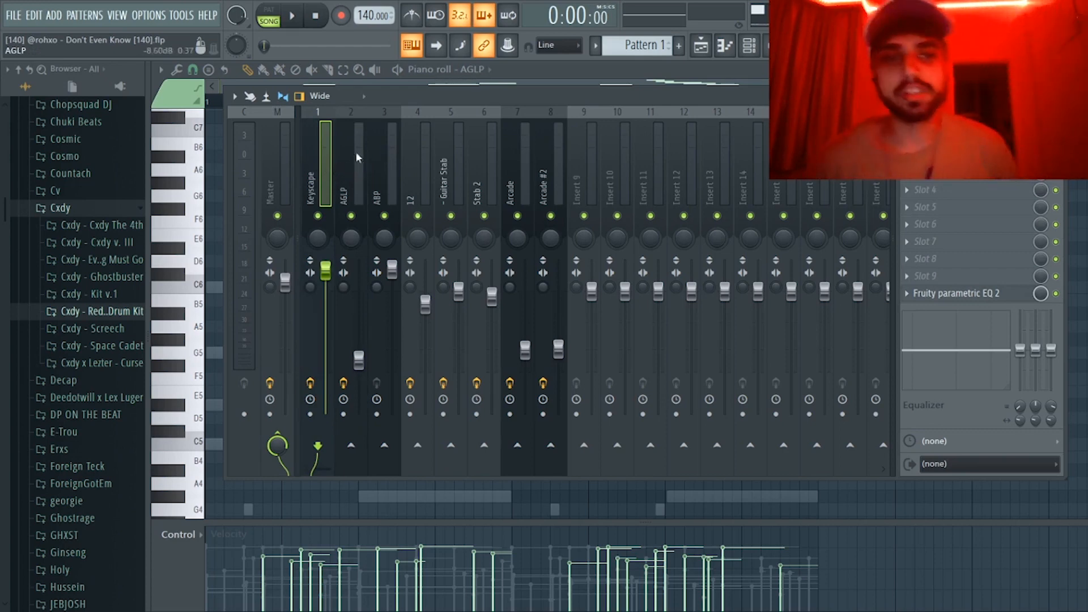
click(345, 165)
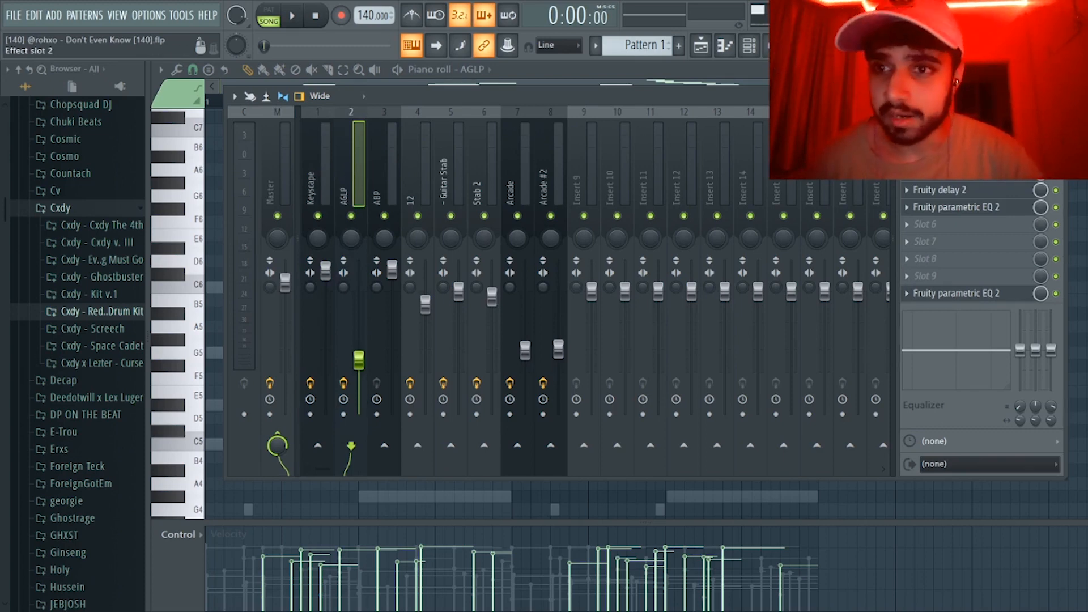
Inspect the AGLP track's Guitar Rig 5 effect and its preset list, and open the Fruity Stereo Shaper
click(951, 156)
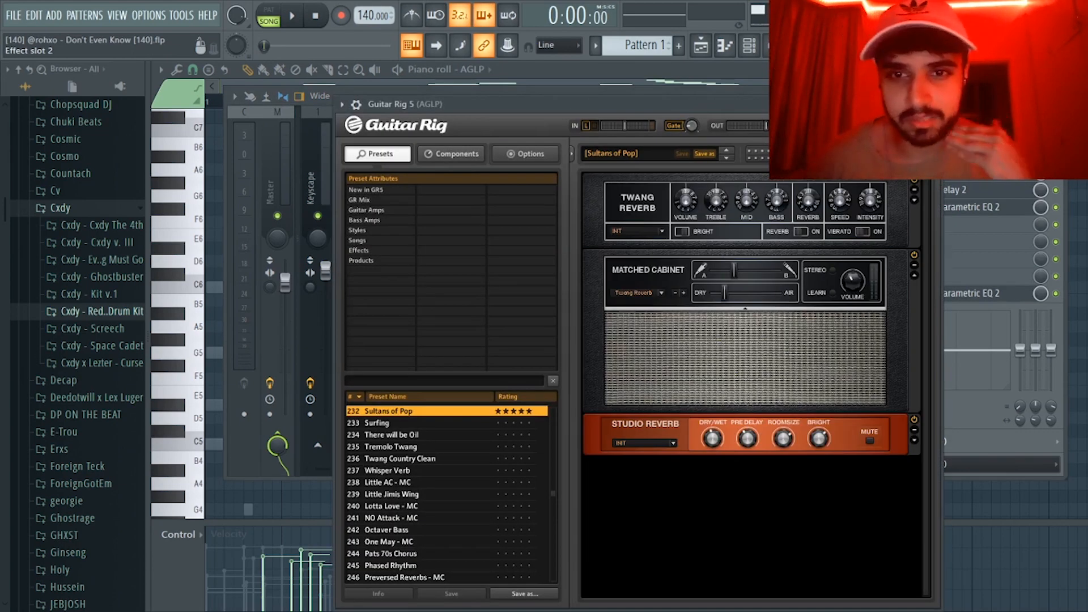
scroll(457, 457, up, 3)
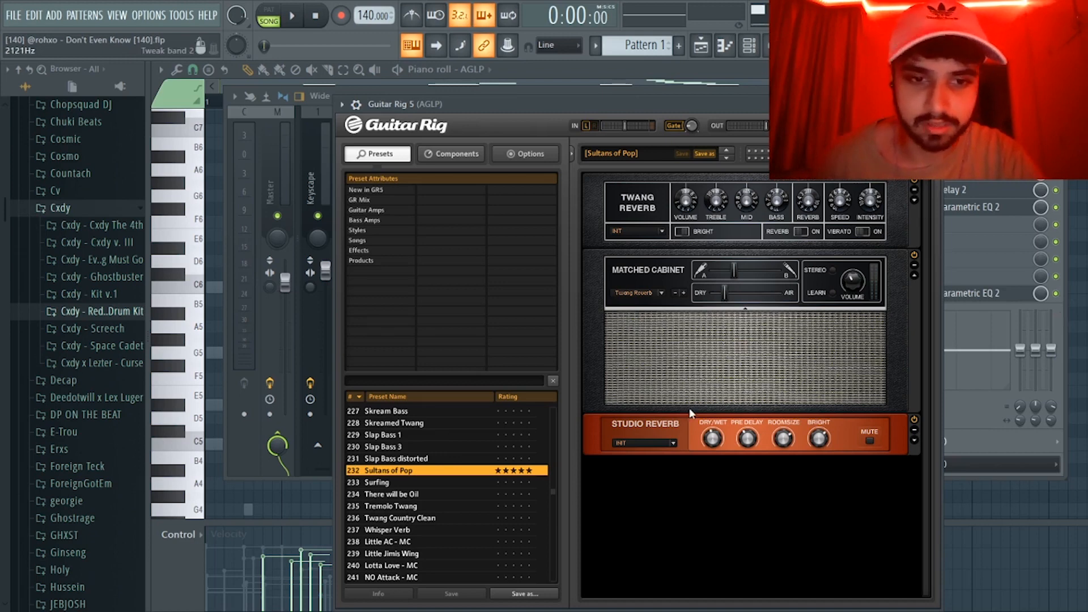
click(1002, 180)
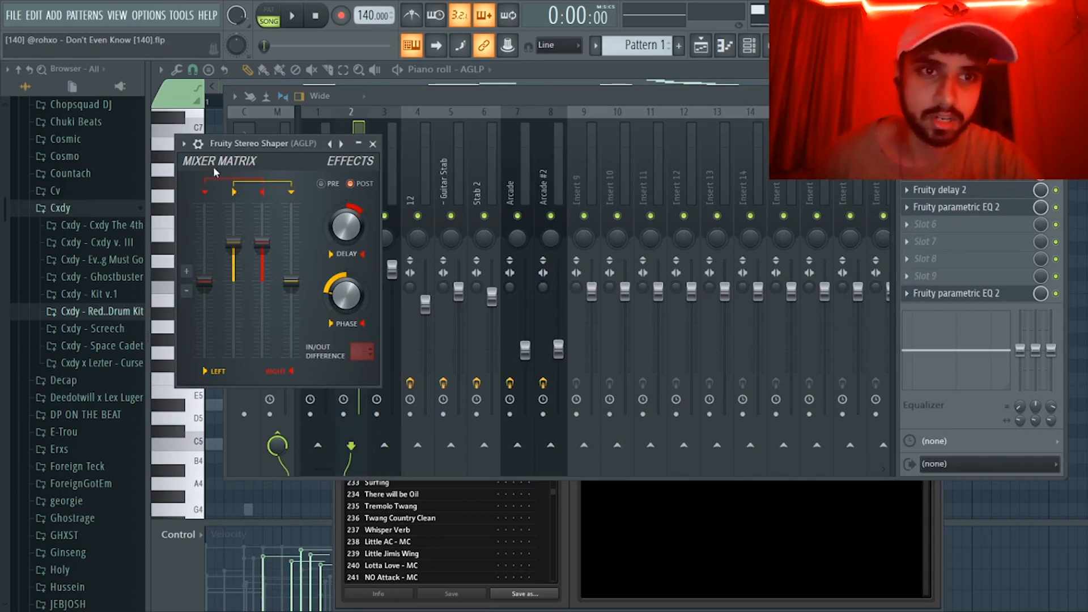
Open the AGLP track's Fruity delay 2 effect, and play the AGLP pattern in the piano roll
click(962, 193)
click(1071, 199)
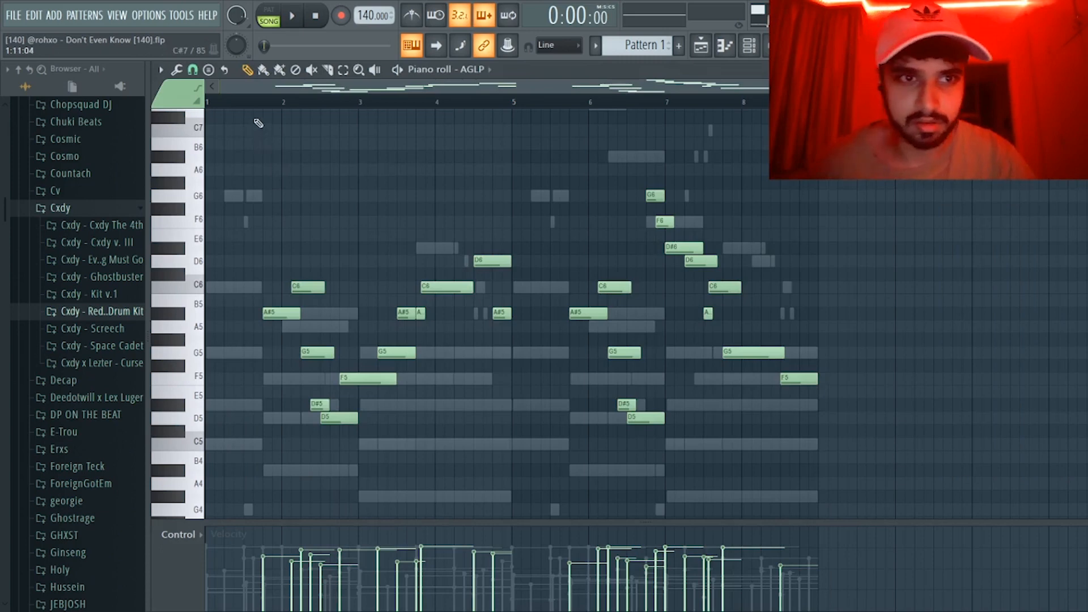
key(space)
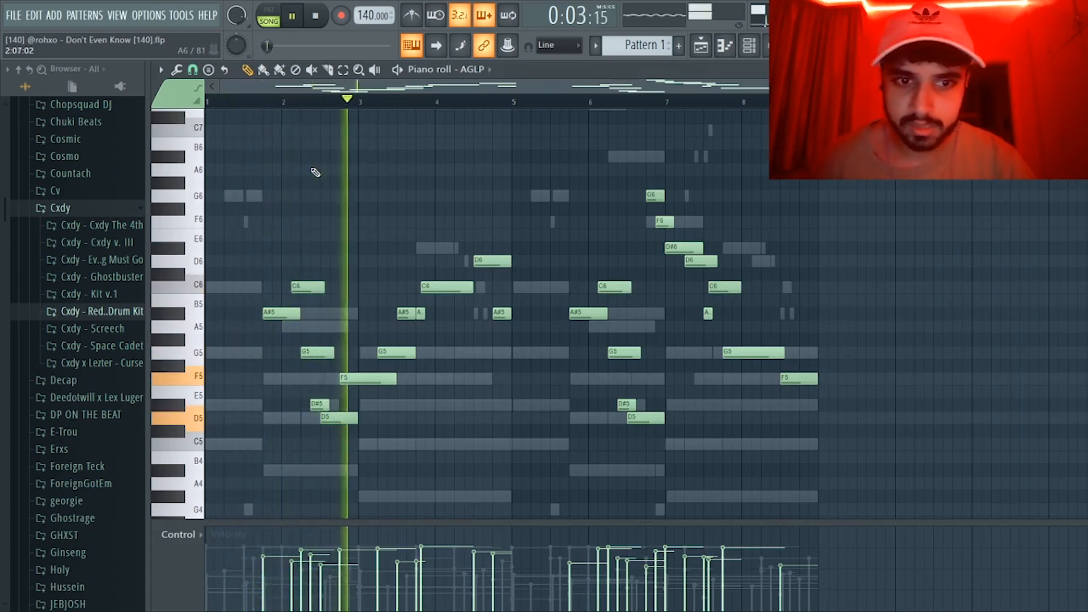
key(space)
Inspect the curve of the first Fruity parametric EQ 2 on the AGLP mixer track and close the mixer
click(765, 45)
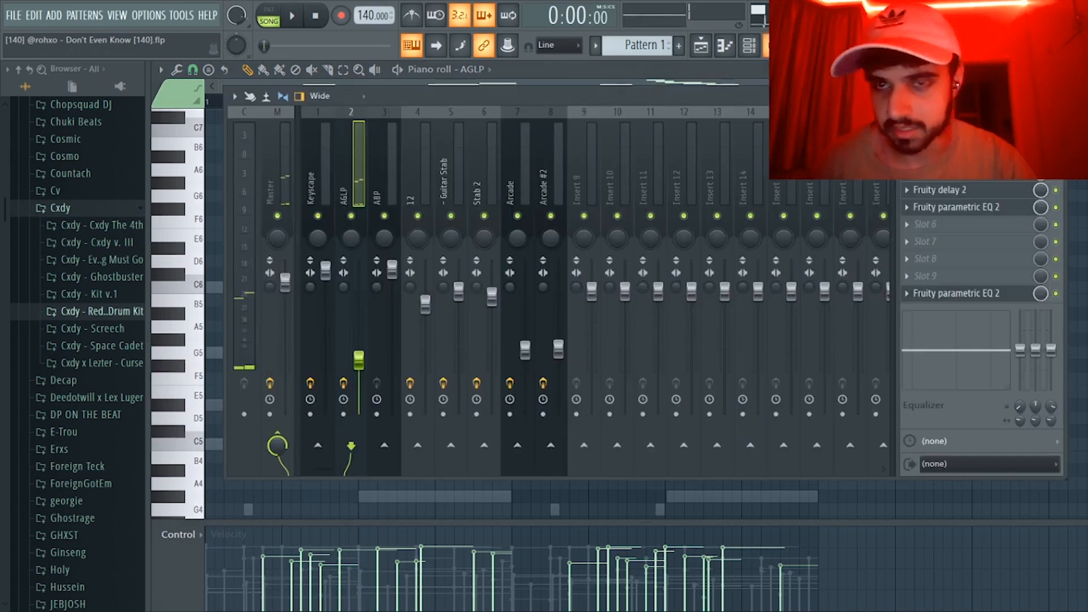
click(958, 207)
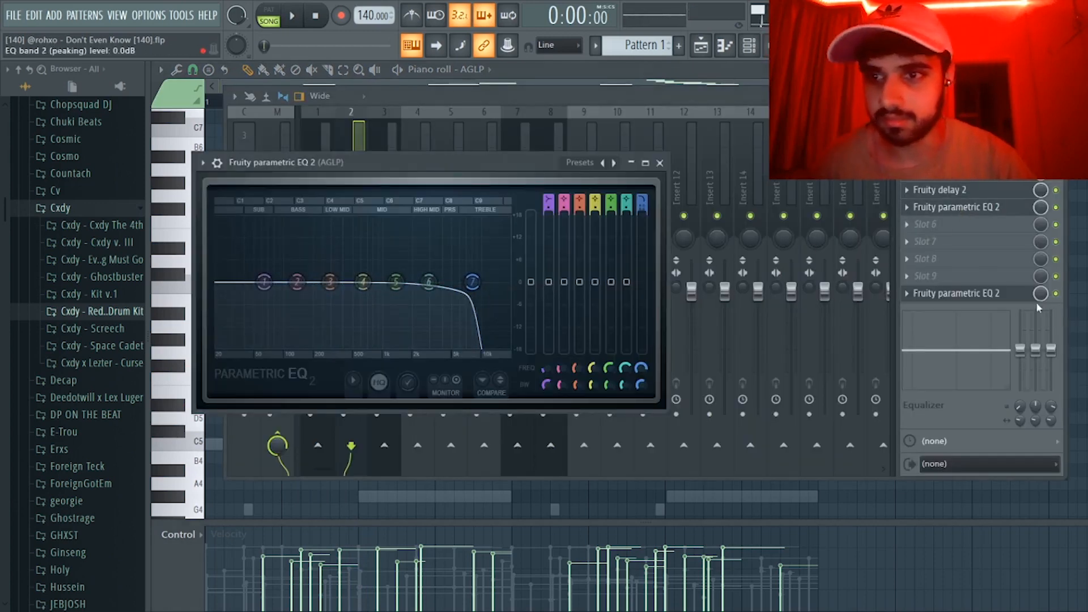
click(549, 98)
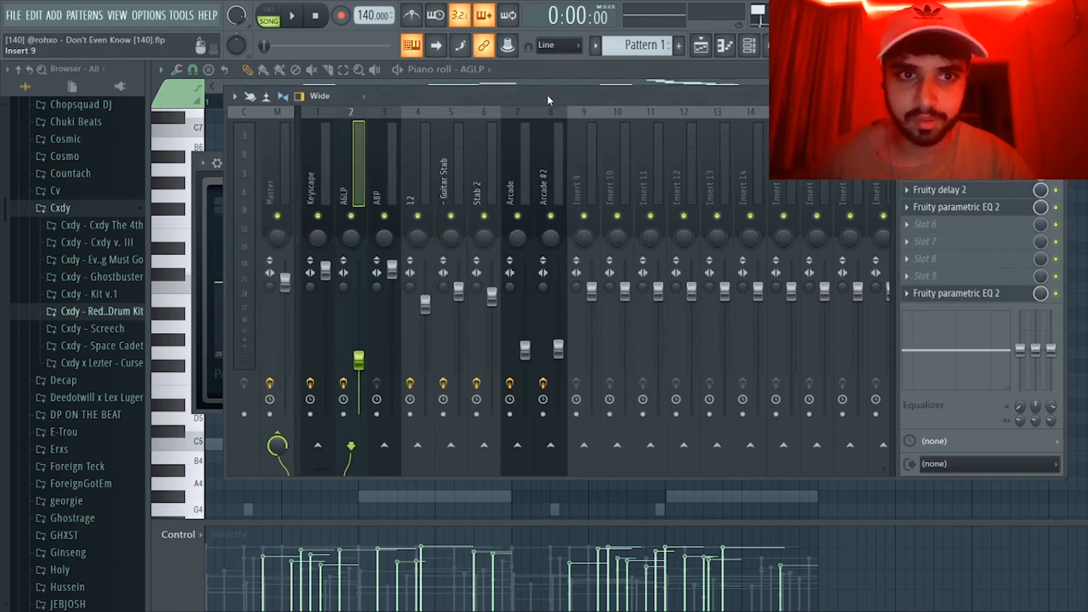
key(F9)
Solo the ABP channel and open its bass notes in the piano roll
key(F6)
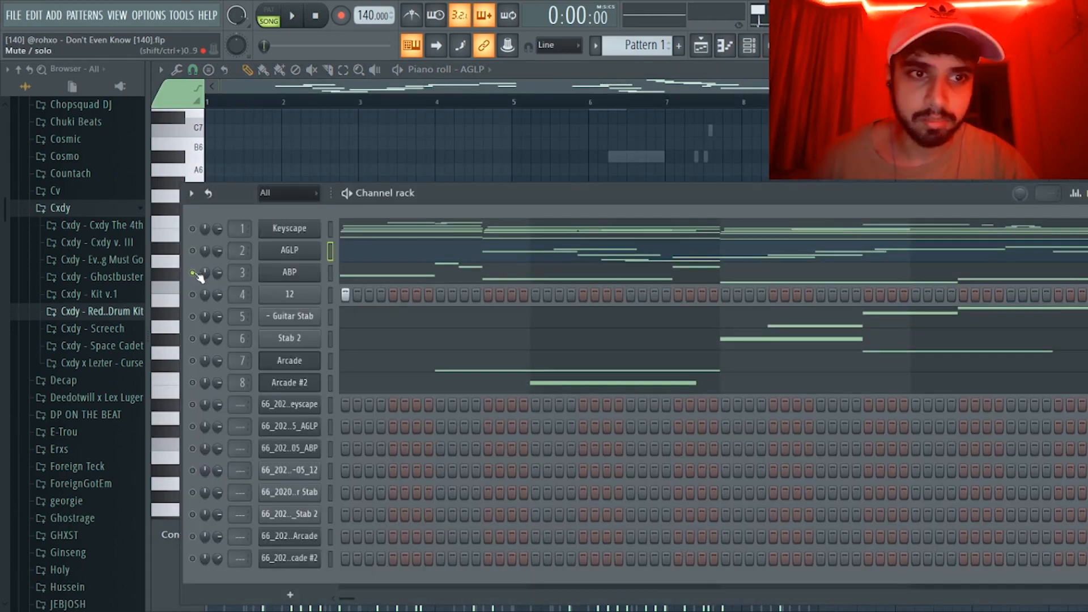
click(345, 276)
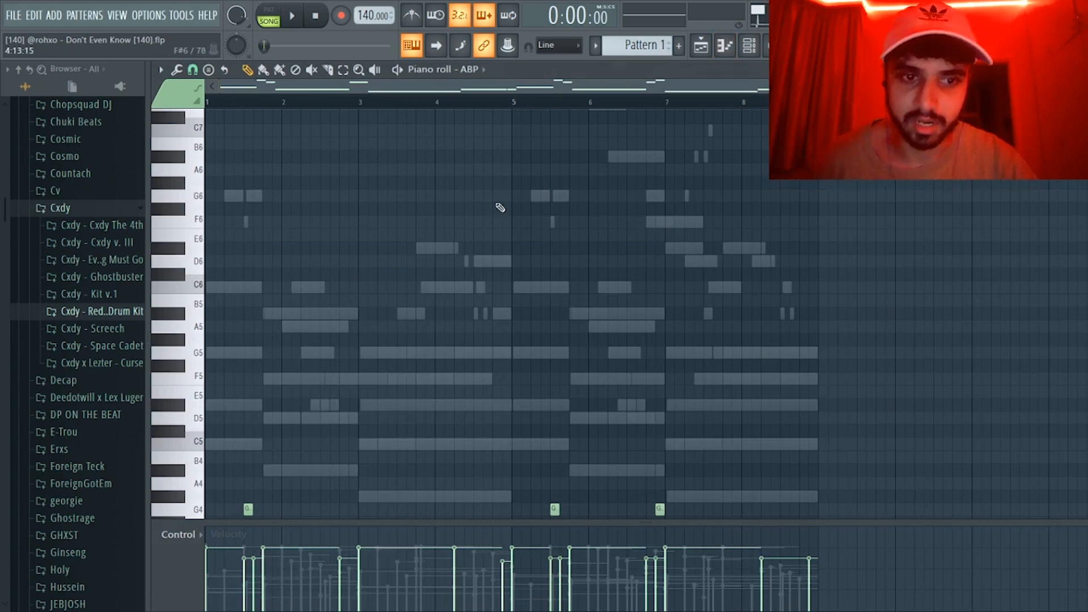
scroll(499, 208, down, 5)
Compare the instrument windows of the ABP channel (Ample Bass P) and the AGLP channel (Ample Guitar LP)
click(748, 46)
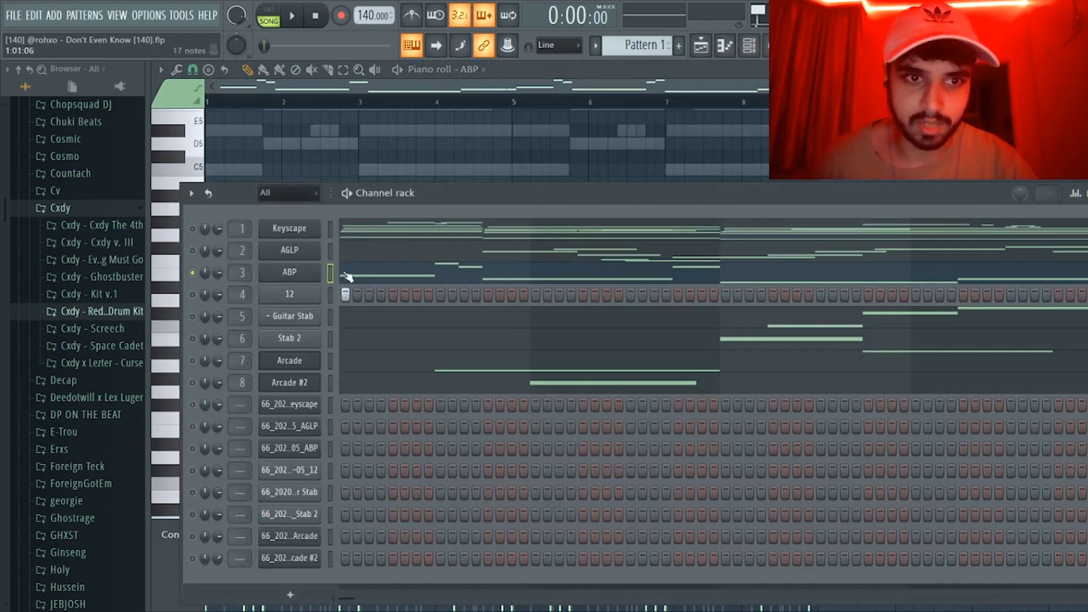
click(308, 270)
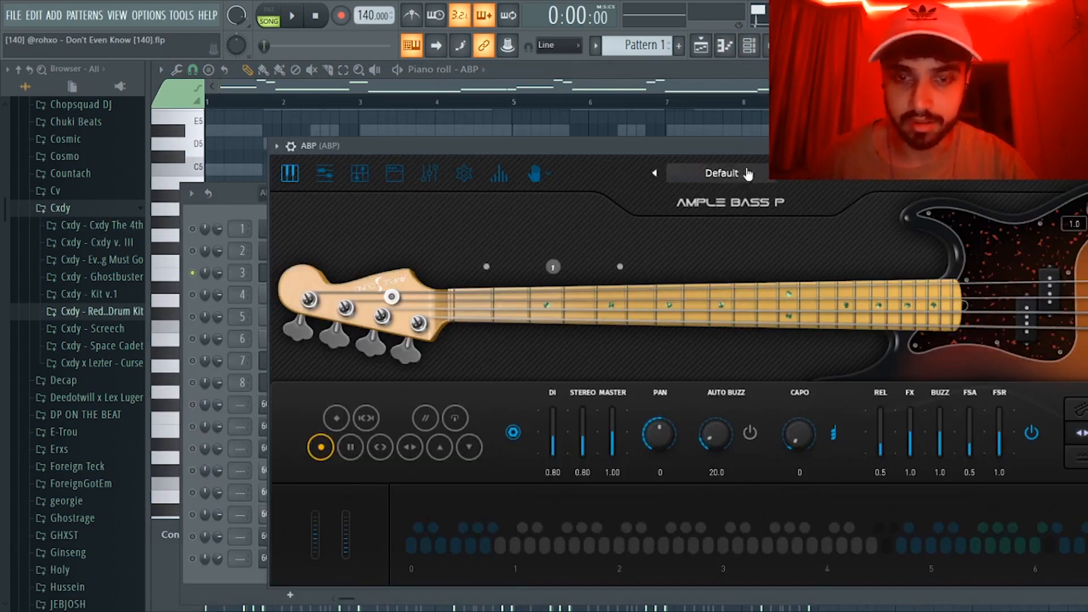
click(236, 191)
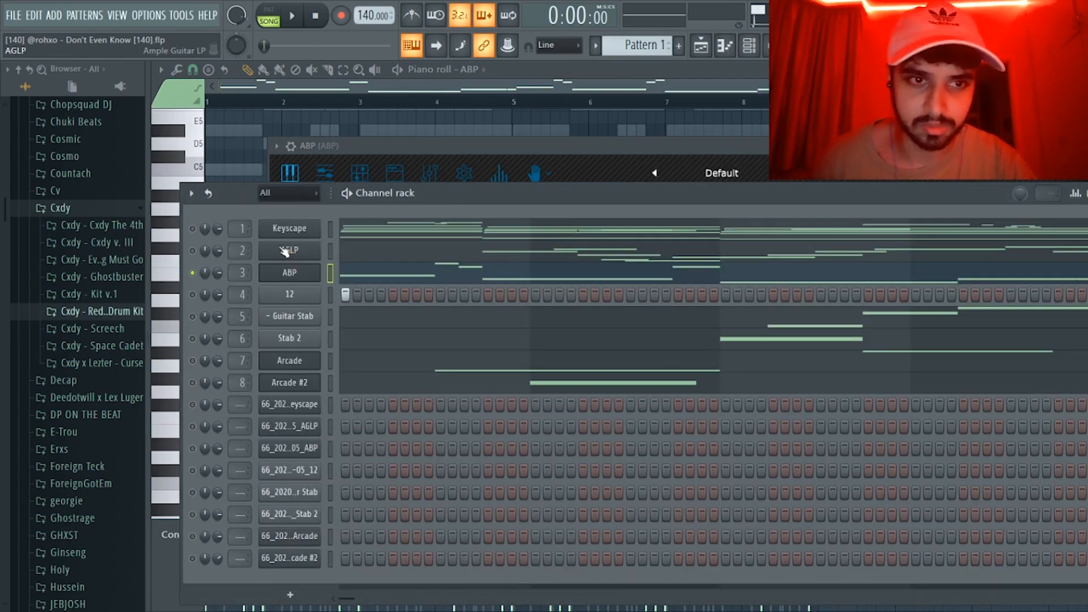
click(284, 251)
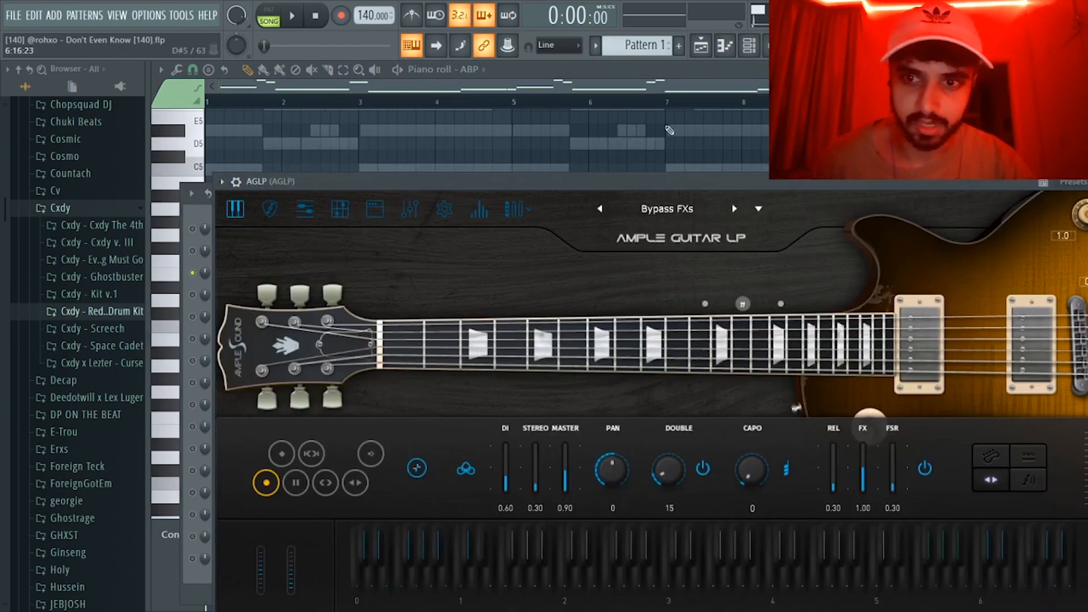
Play the ABP bass pattern, and view the mixer effect slots of the ABP and 12 tracks
click(669, 130)
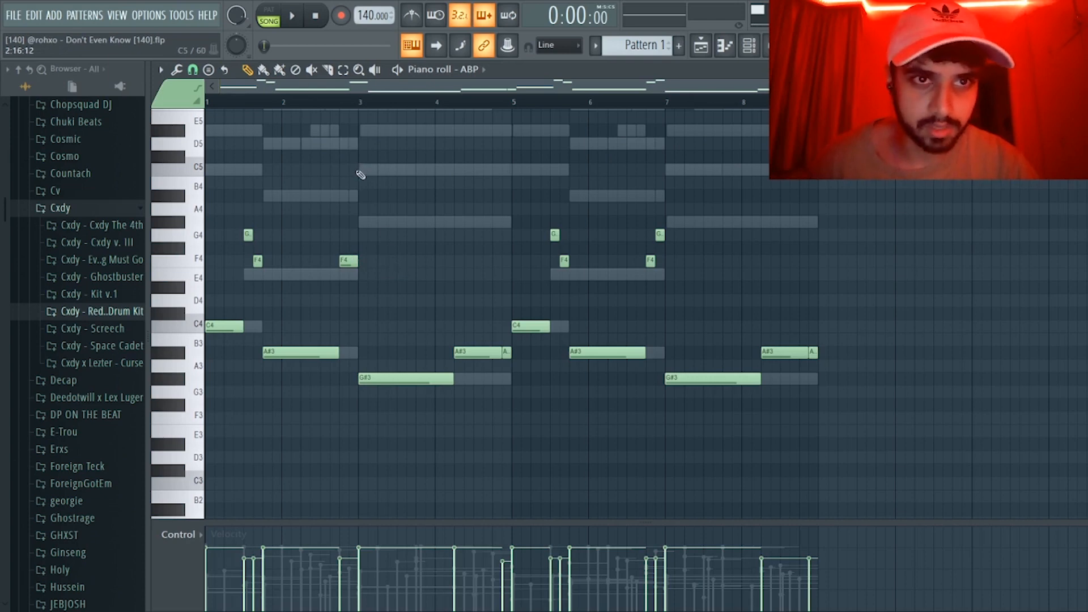
key(space)
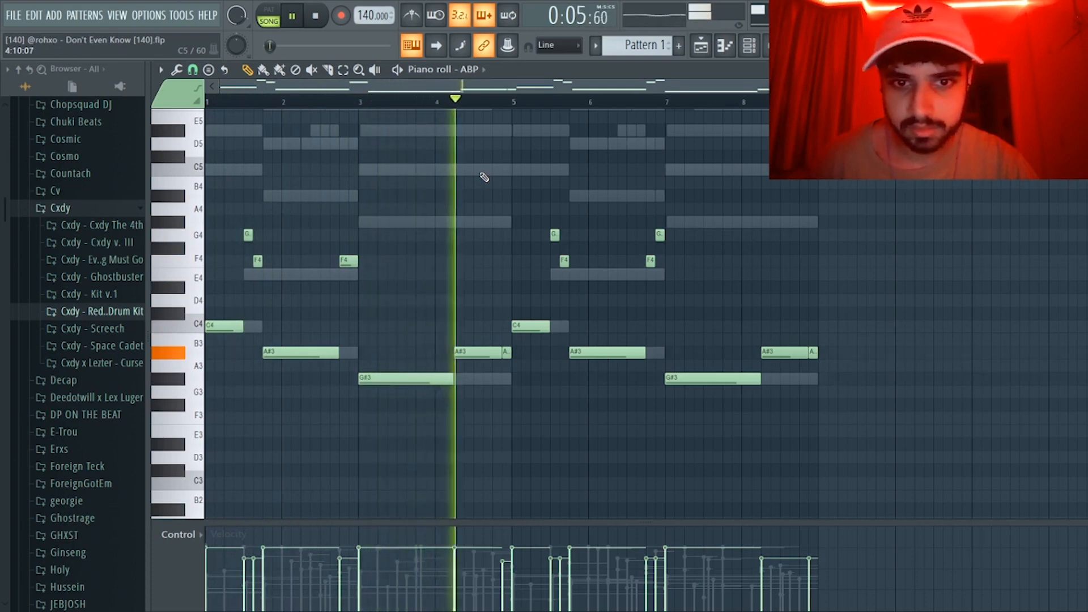
key(space)
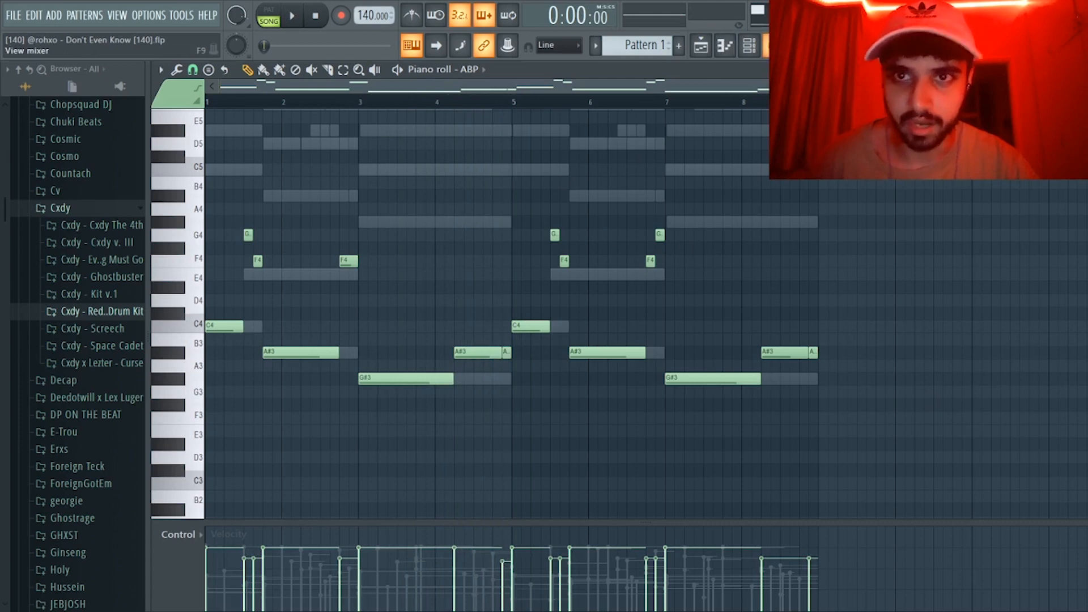
key(F9)
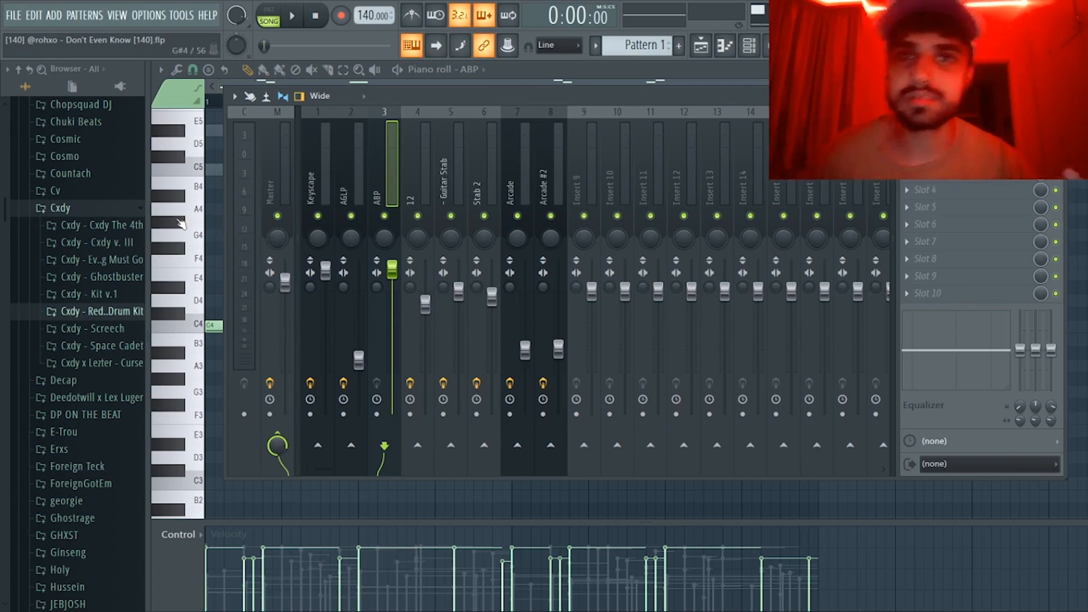
click(422, 182)
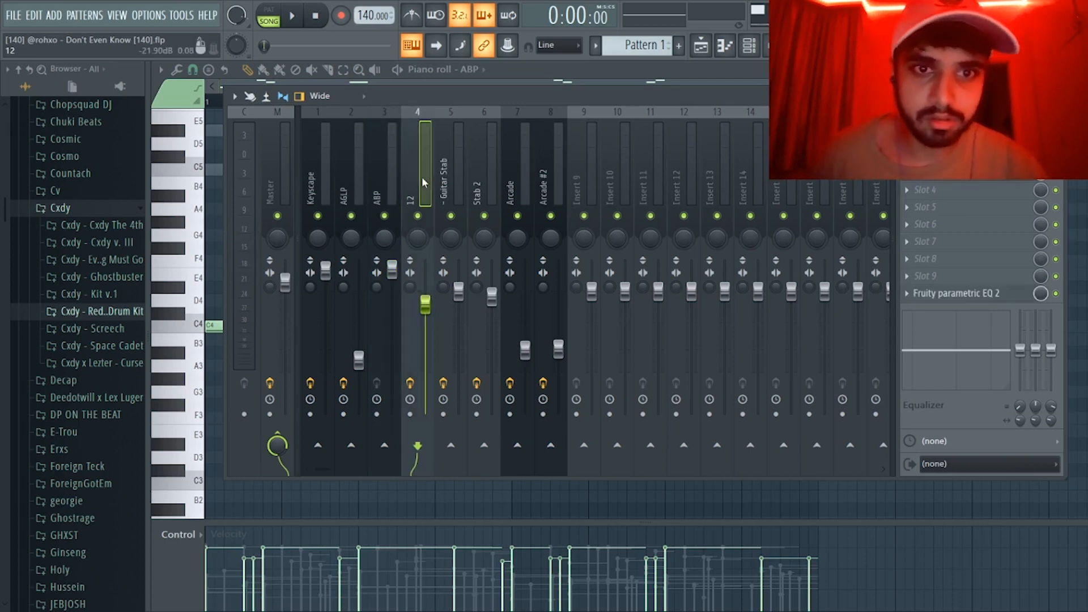
Solo the 12 channel, open its notes in the piano roll and play the pattern
click(748, 46)
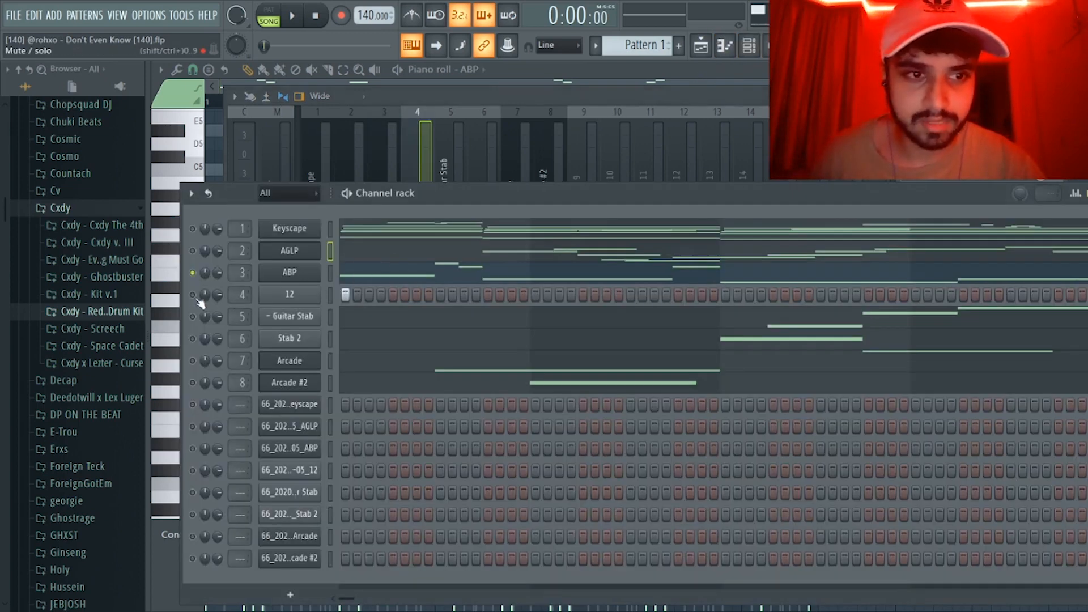
click(329, 294)
key(F7)
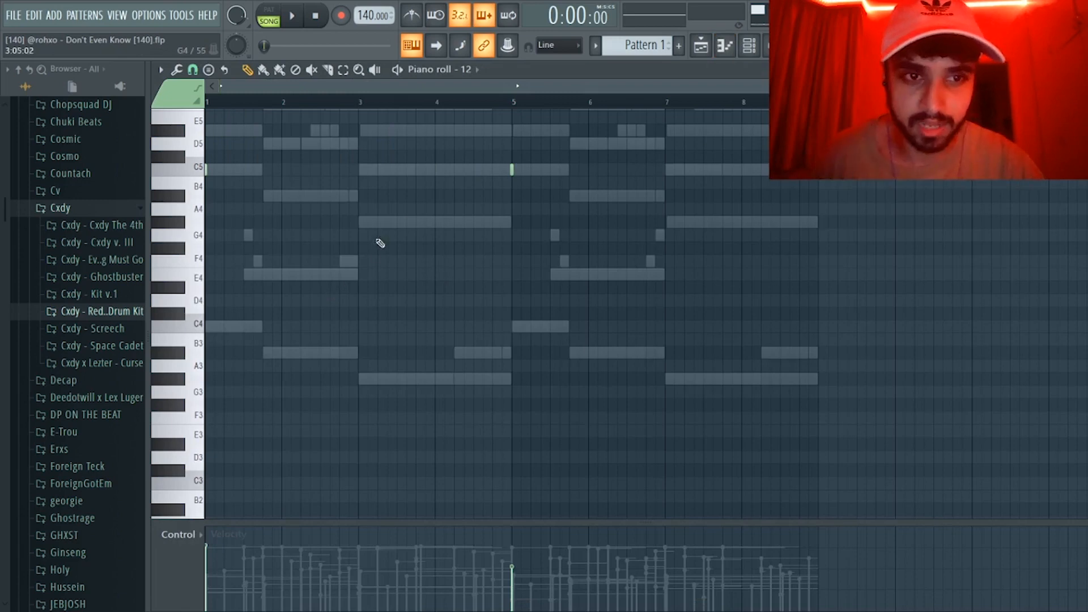
scroll(380, 245, up, 3)
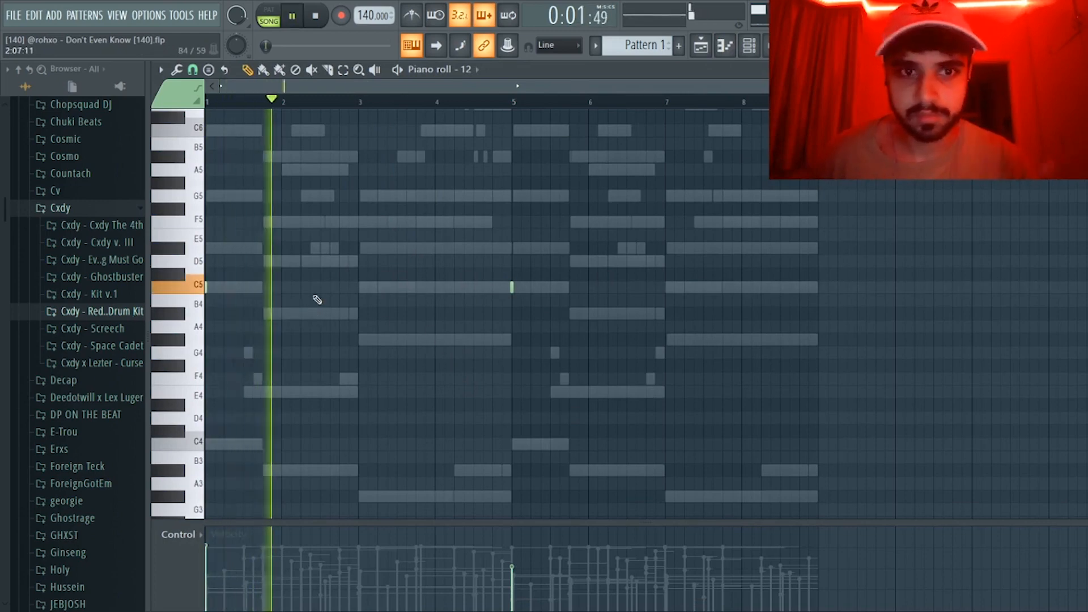
key(space)
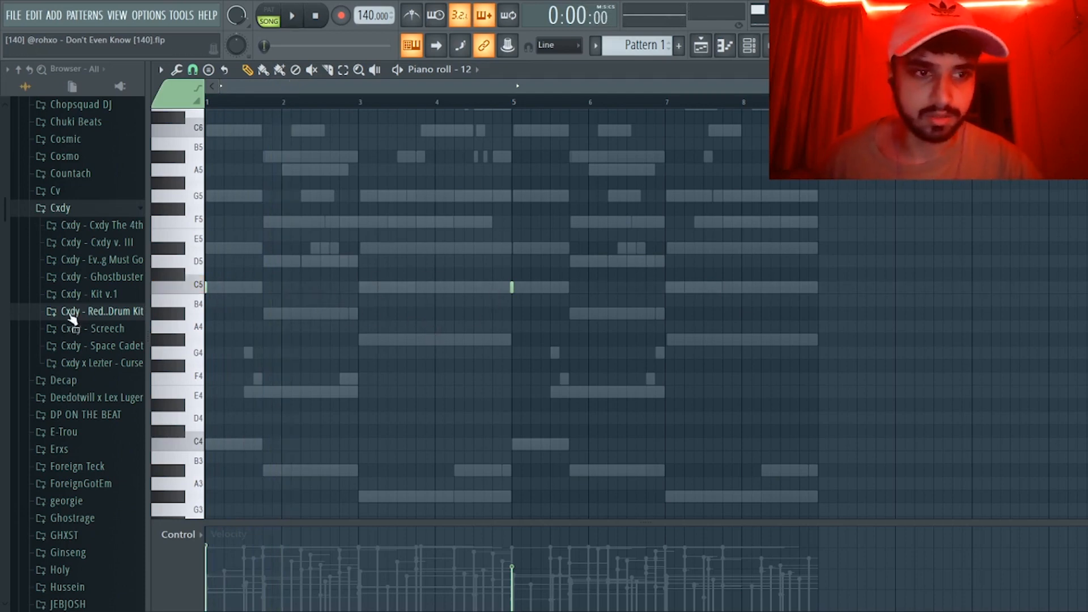
Expand the Wah Guitars folder in the browser to view its guitar samples
scroll(83, 294, down, 20)
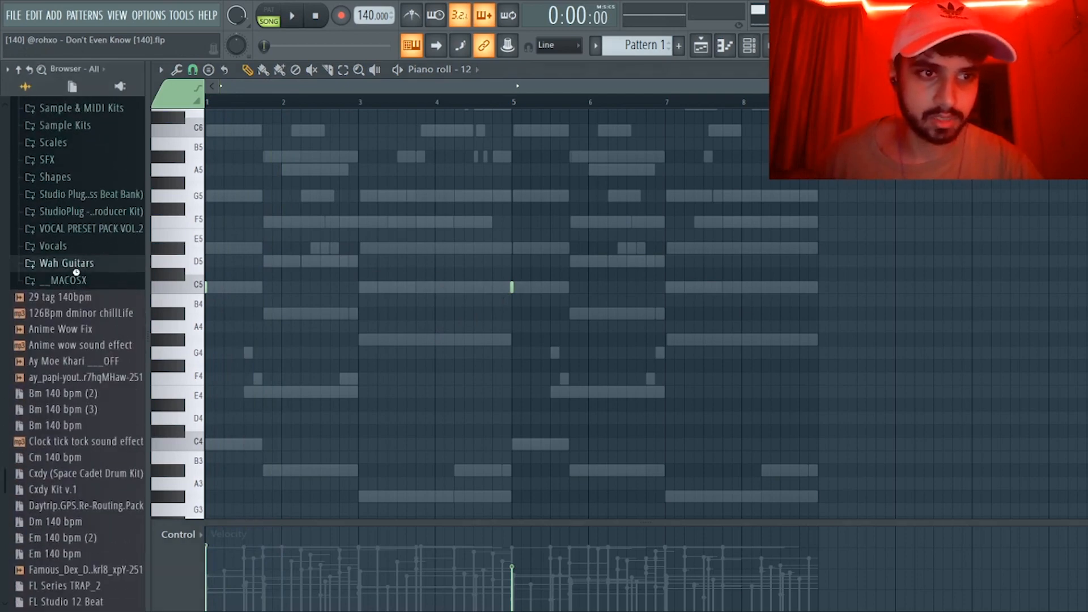
click(45, 260)
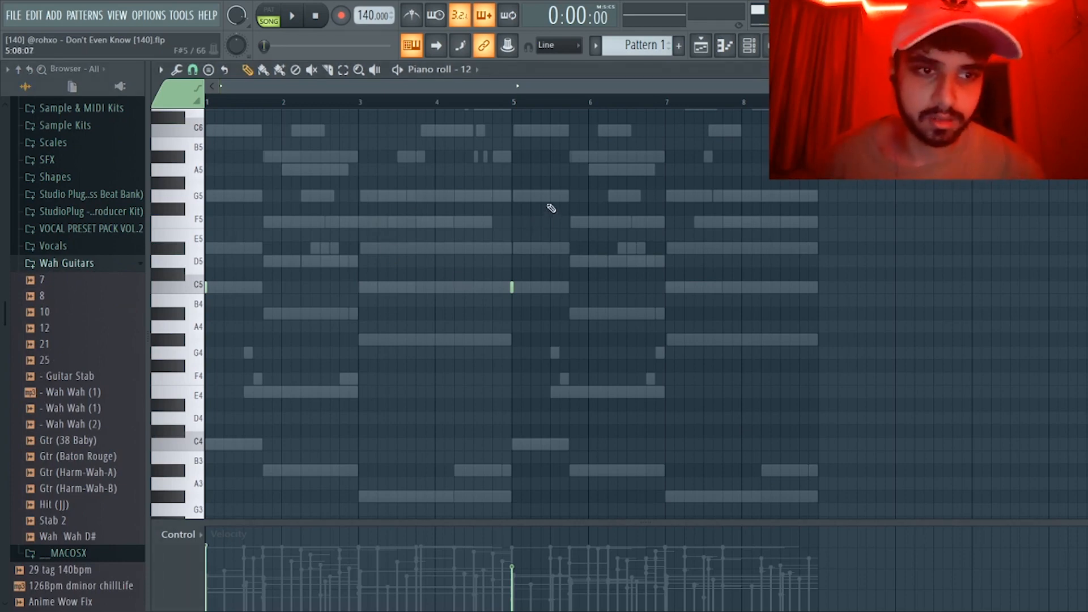
scroll(554, 208, up, 1)
Solo the Guitar Stab channel, play its notes from the piano roll and check the mixer
click(753, 48)
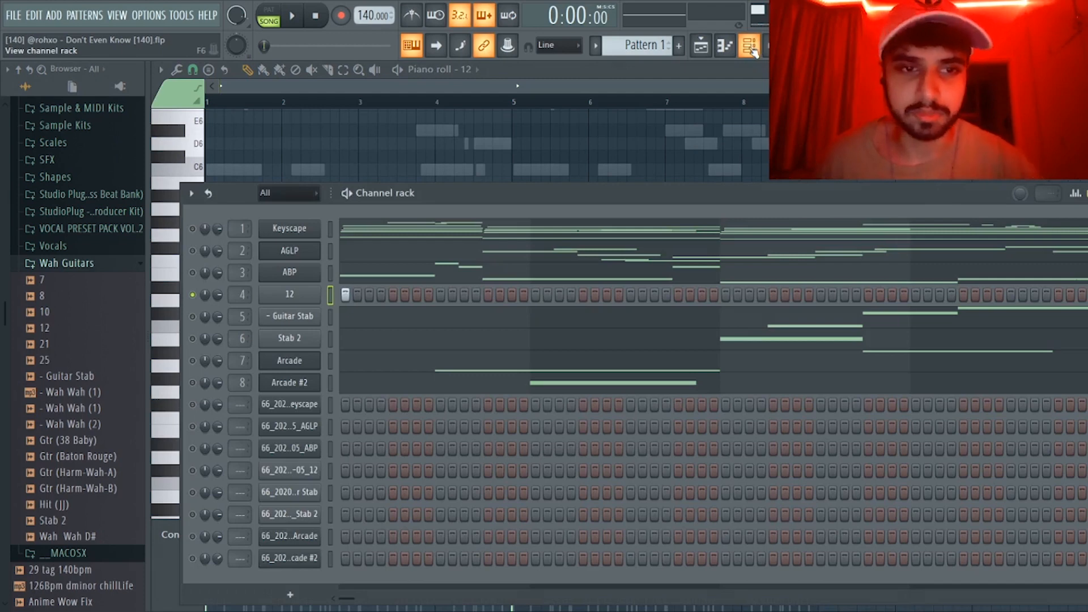
click(431, 316)
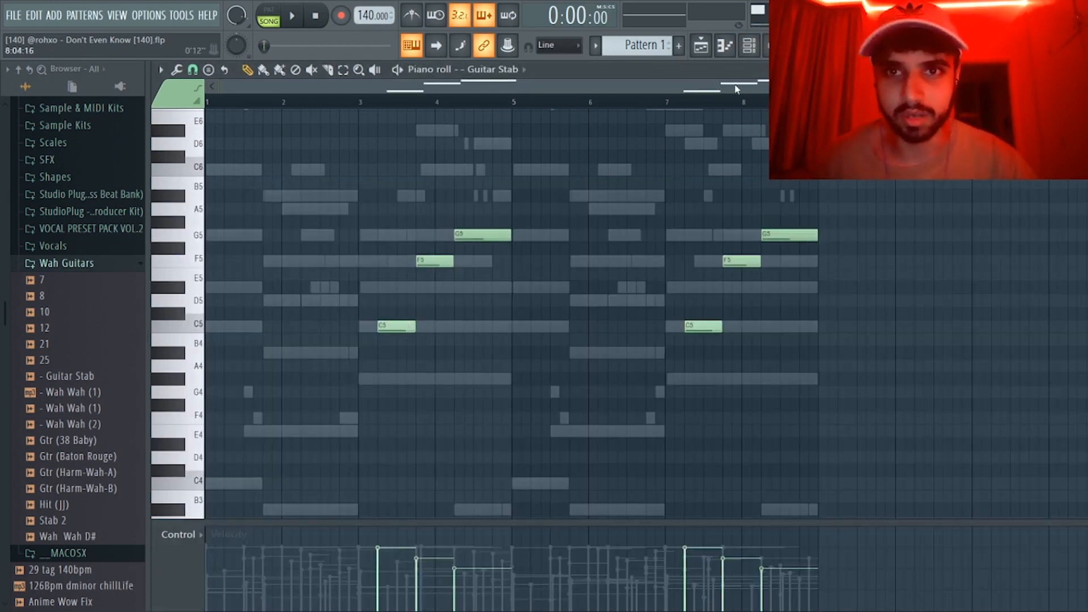
click(749, 46)
key(F6)
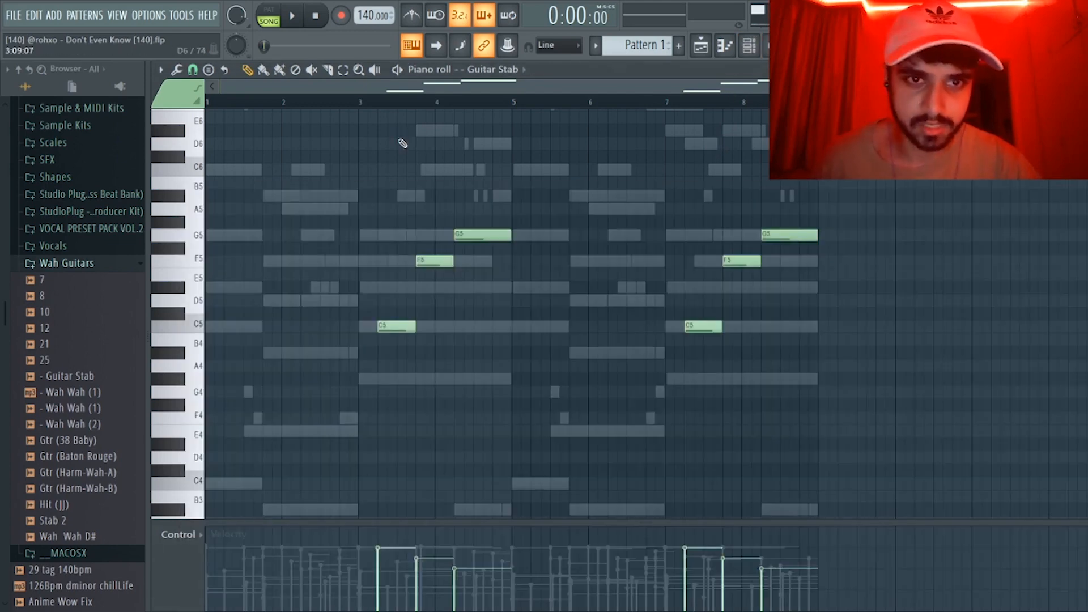
key(space)
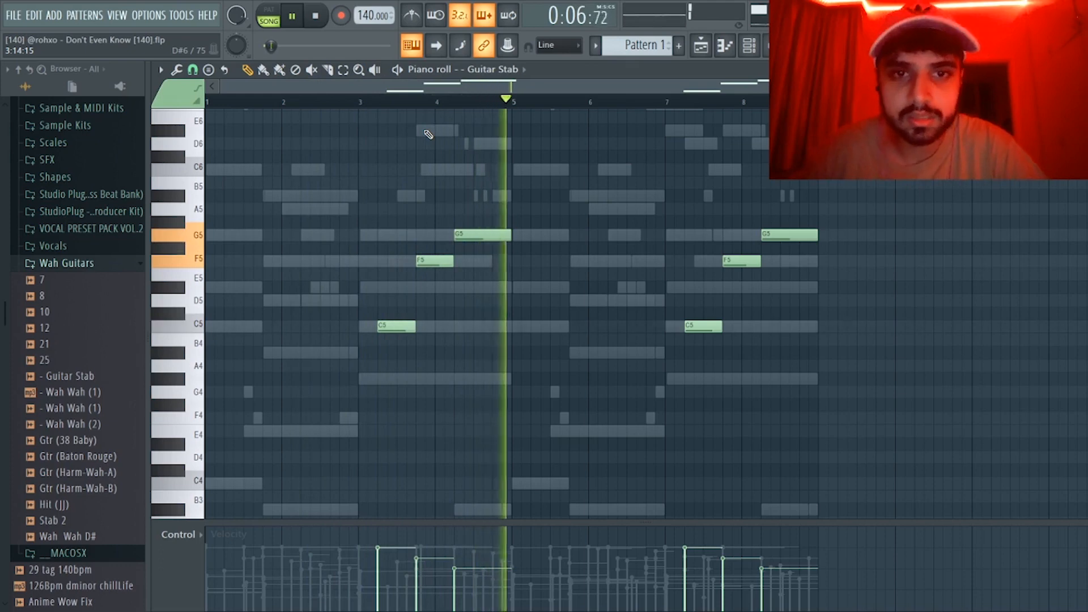
key(space)
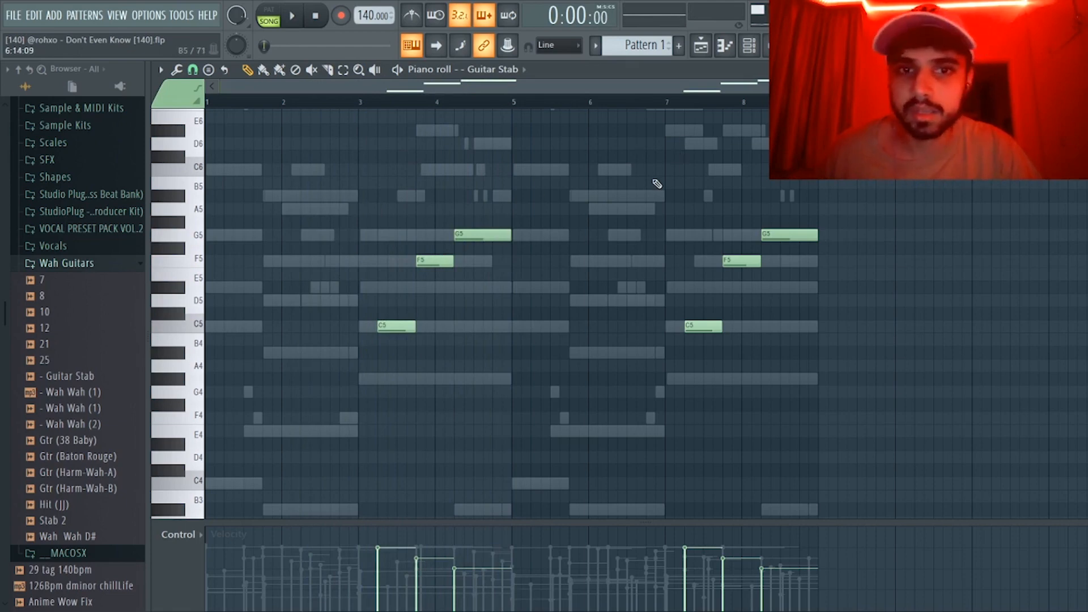
click(765, 45)
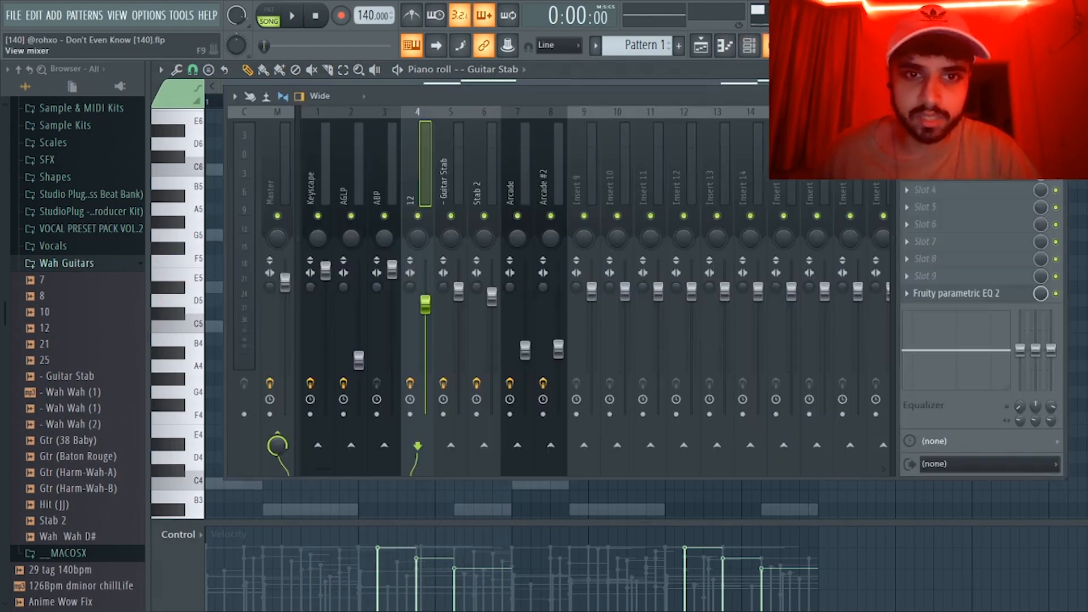
key(F9)
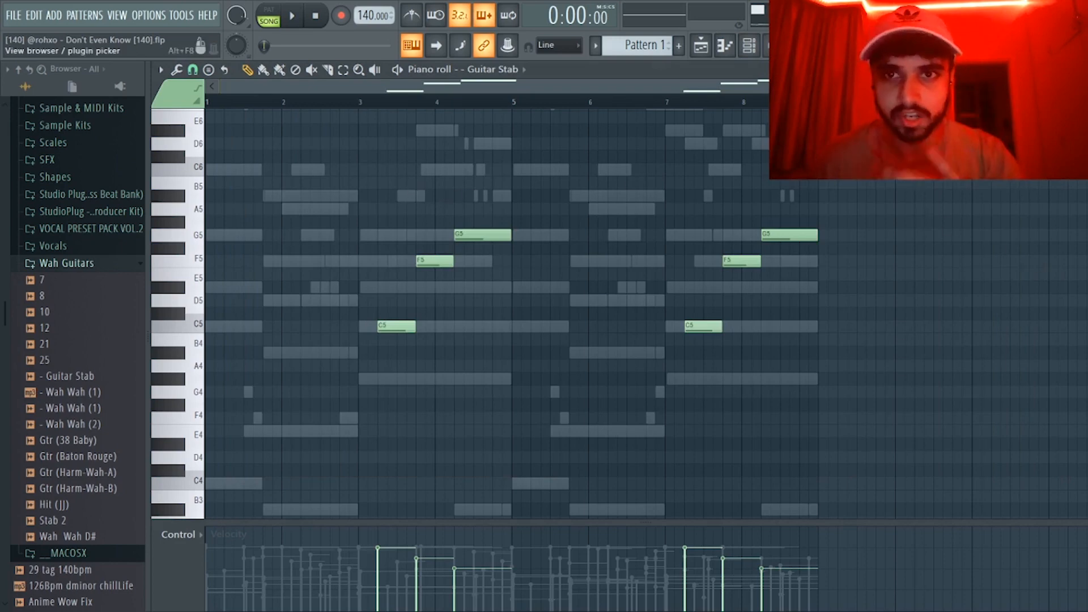
Solo the Stab 2 channel, open its notes in the piano roll and play the pattern
click(749, 48)
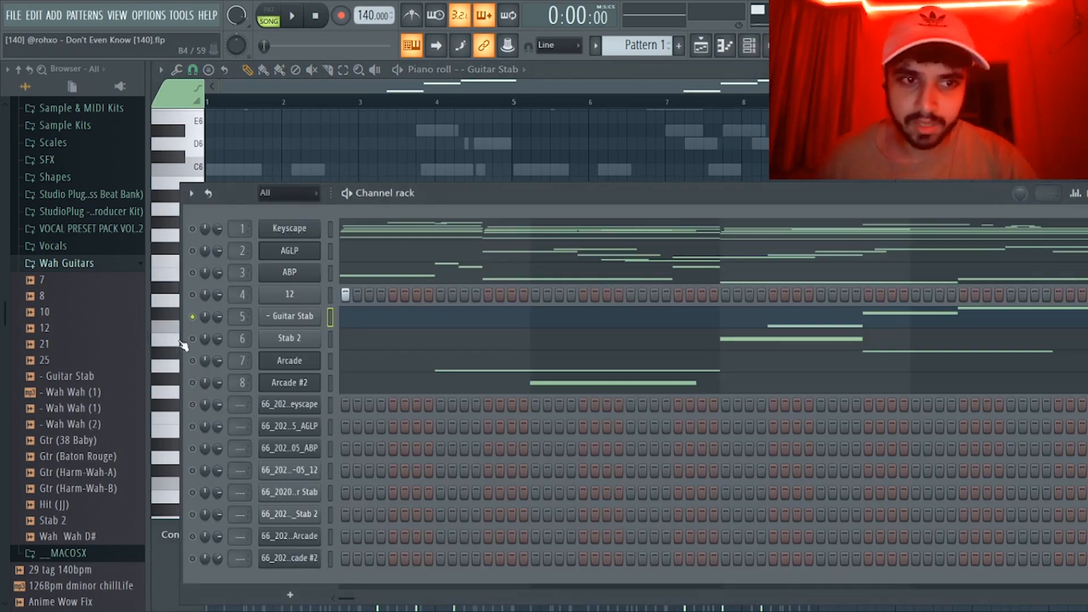
click(281, 342)
click(335, 345)
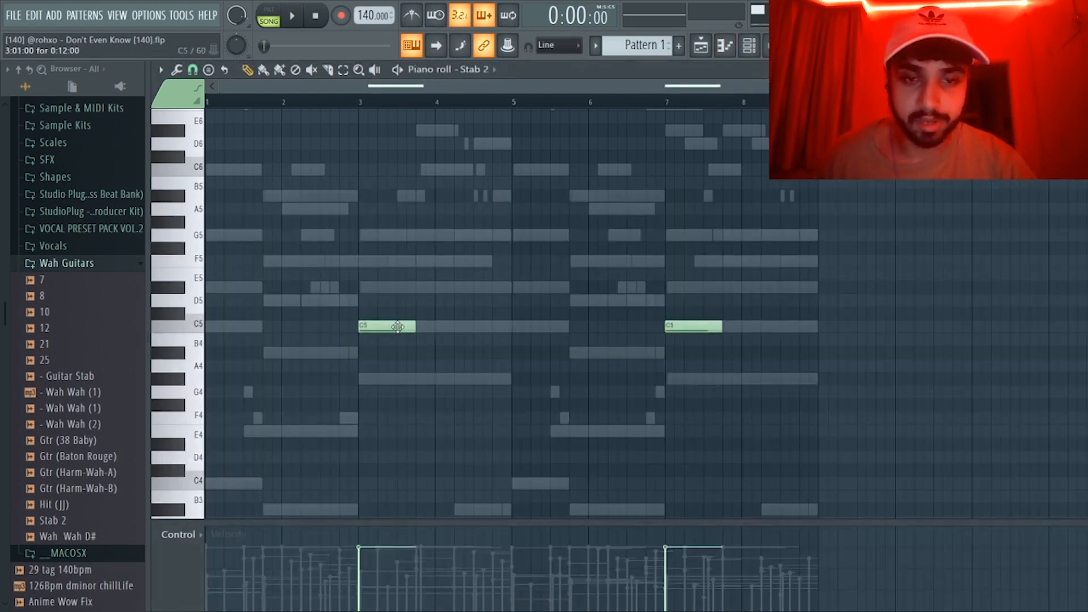
key(space)
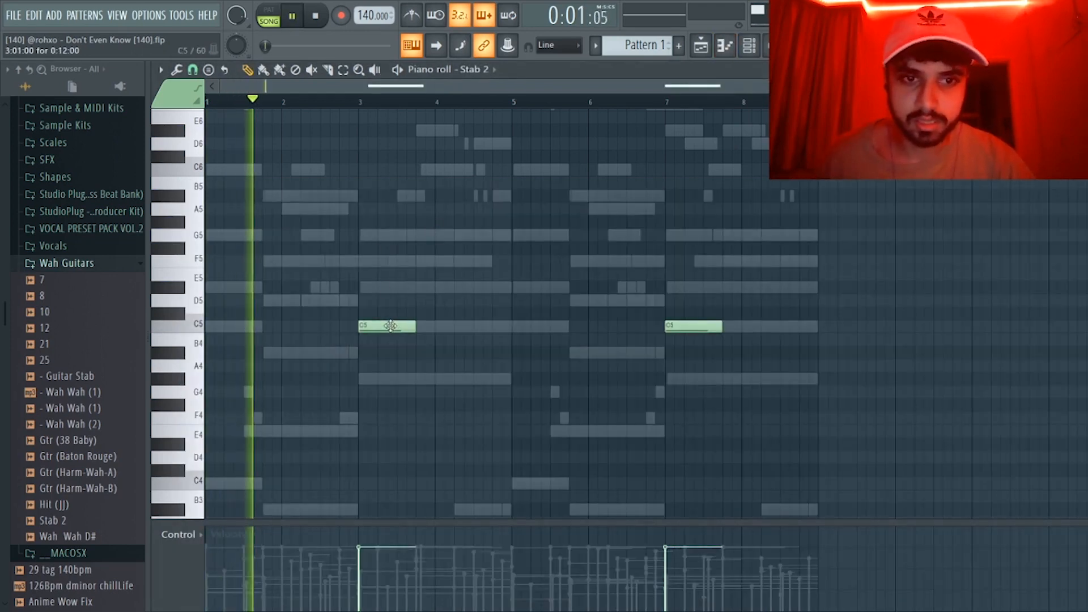
key(F6)
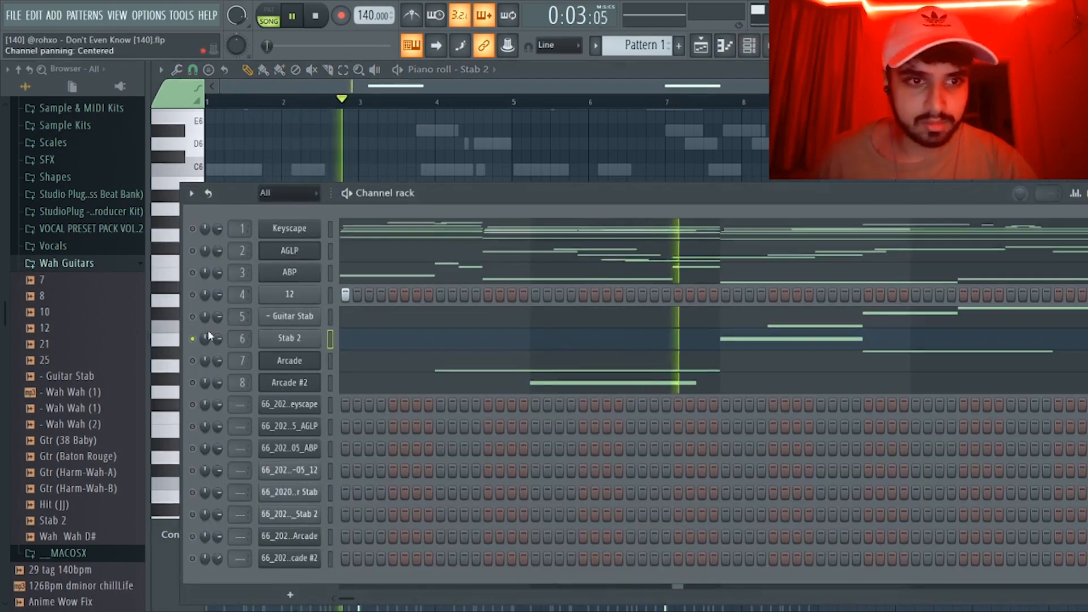
key(F6)
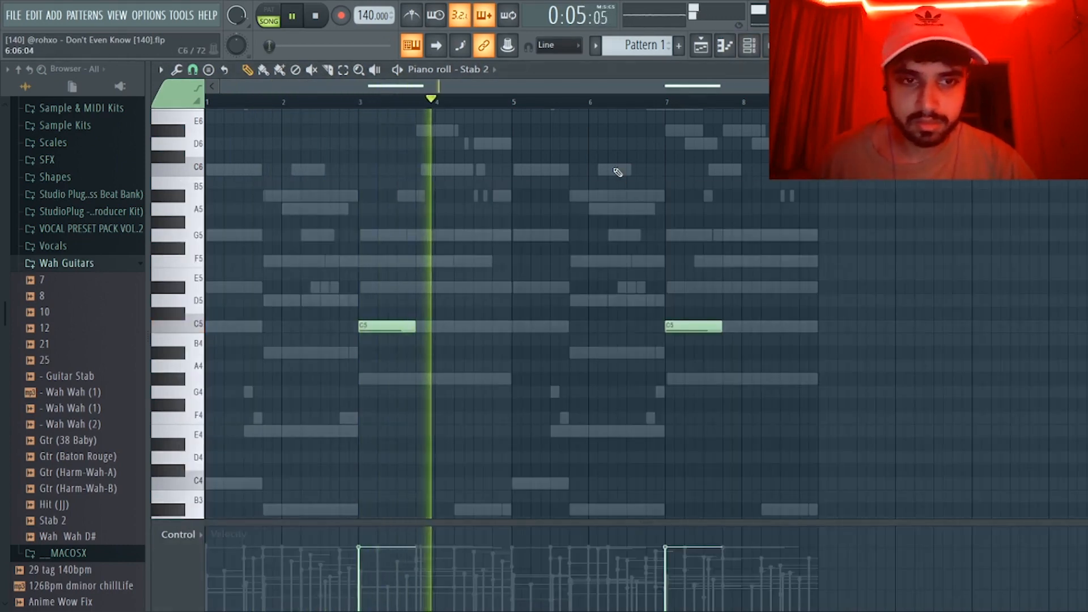
key(space)
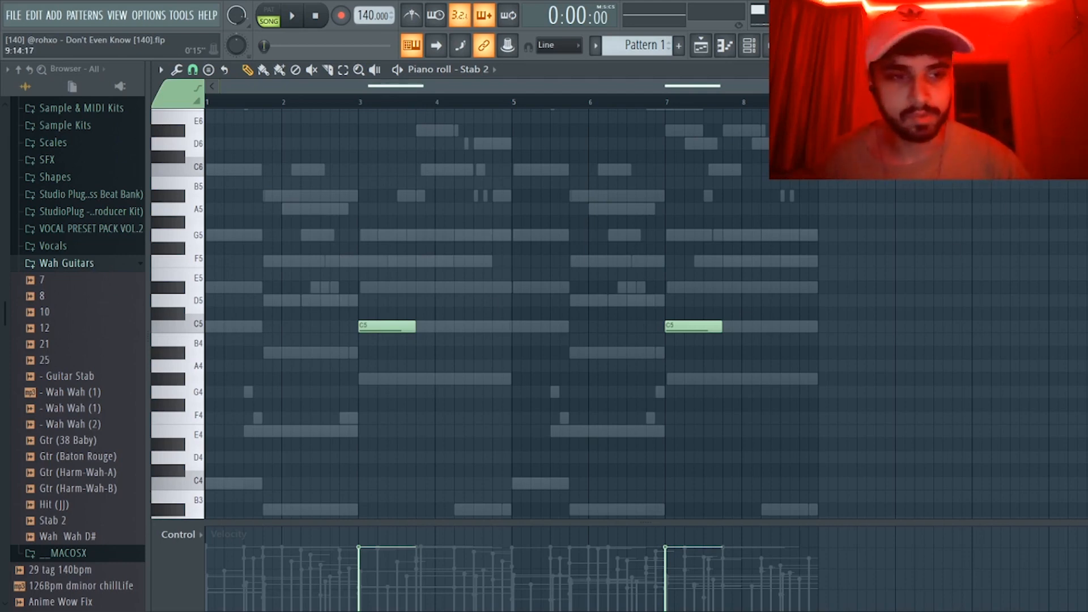
Solo the Arcade channel, open its notes in the piano roll and play the pattern
click(749, 45)
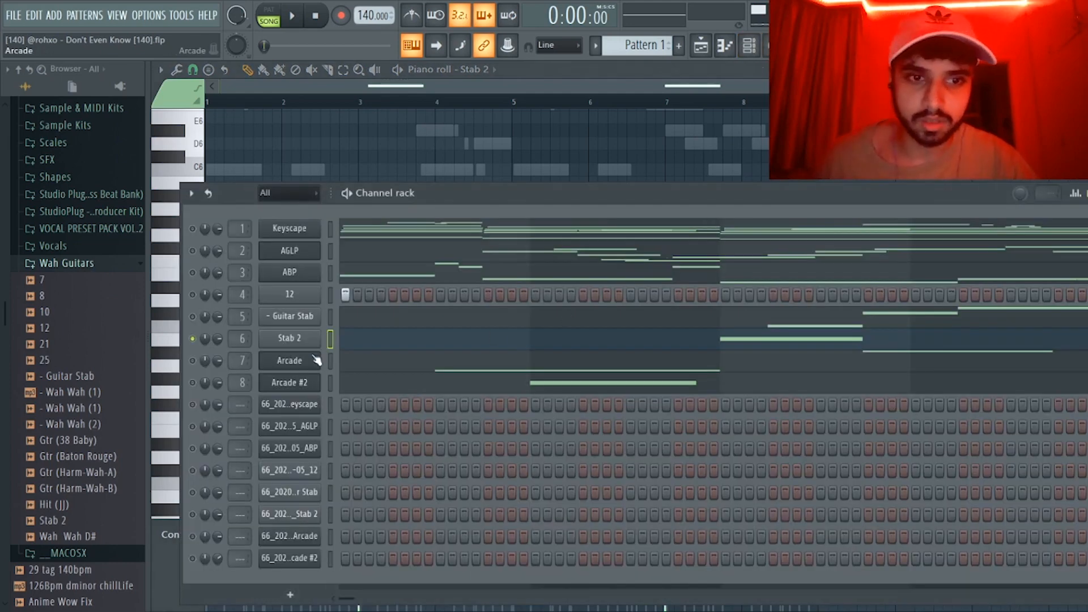
right_click(193, 361)
click(330, 362)
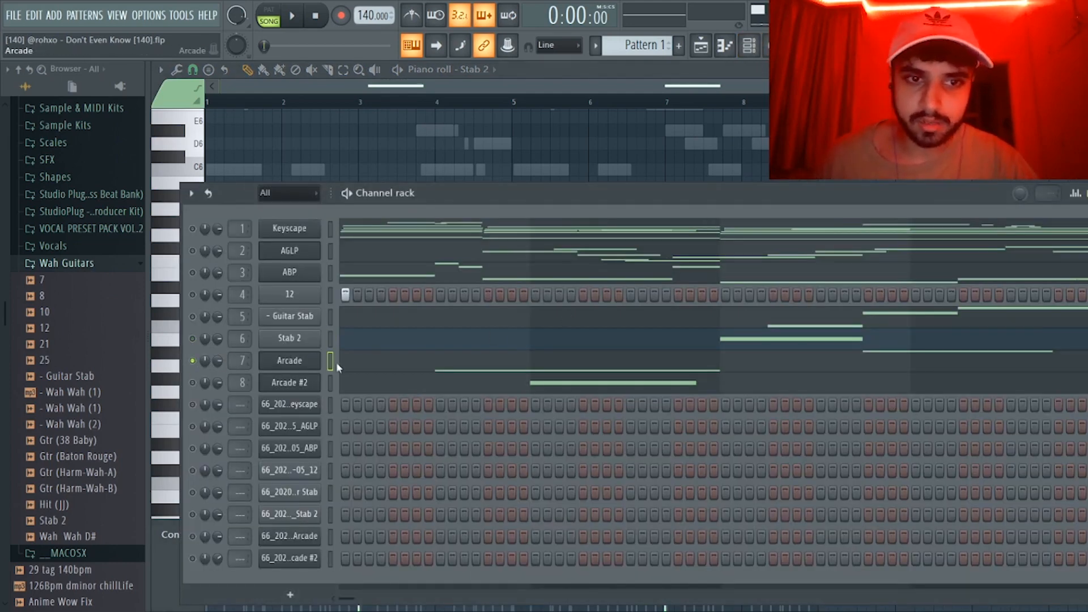
click(353, 359)
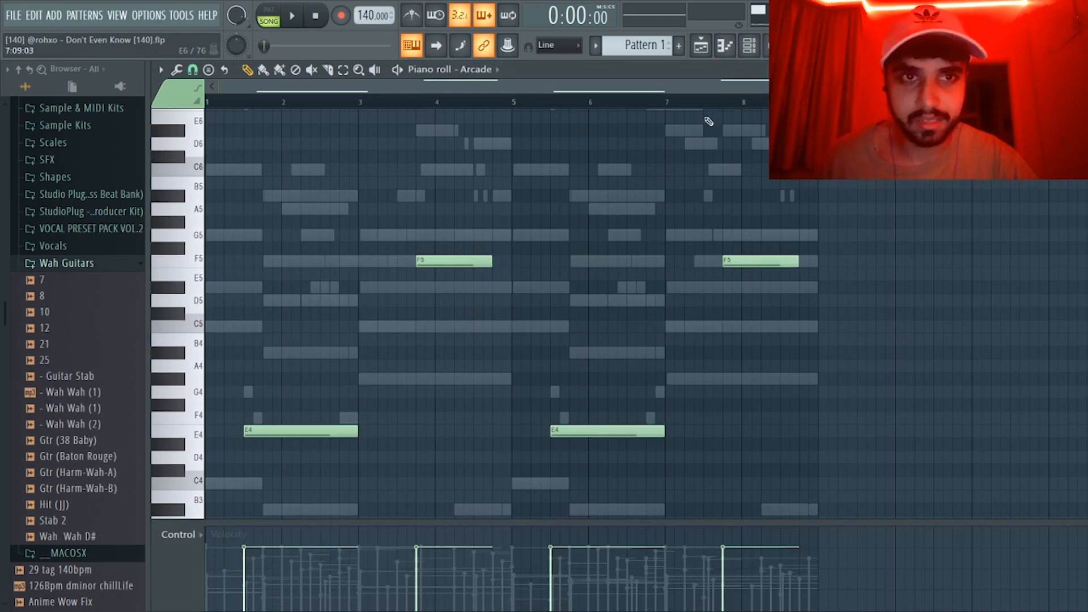
key(space)
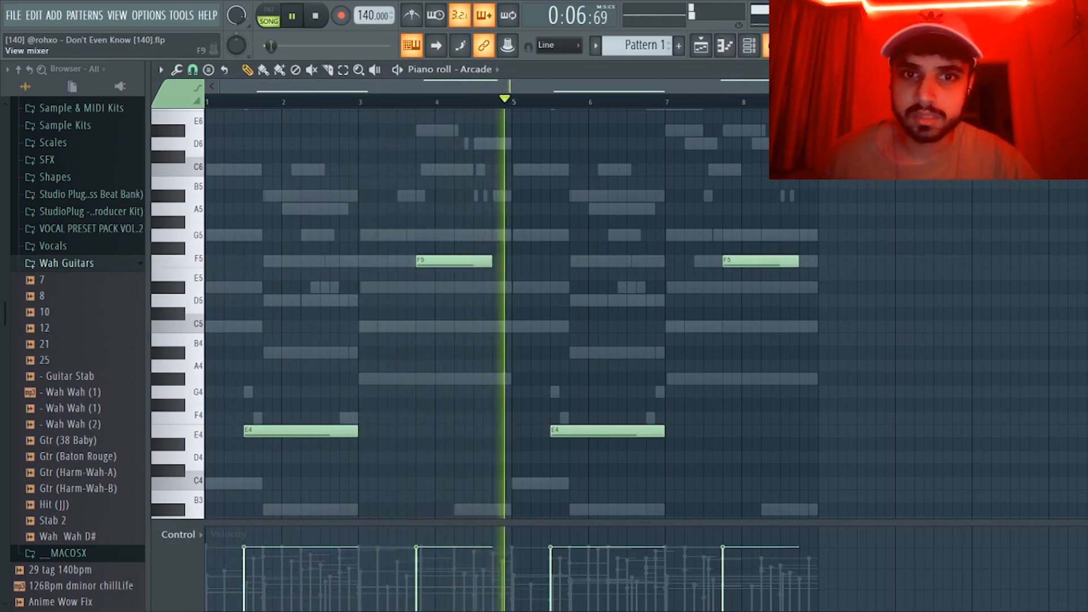
Stop playback and check the Arcade track's effects in the mixer
click(765, 51)
key(space)
click(522, 159)
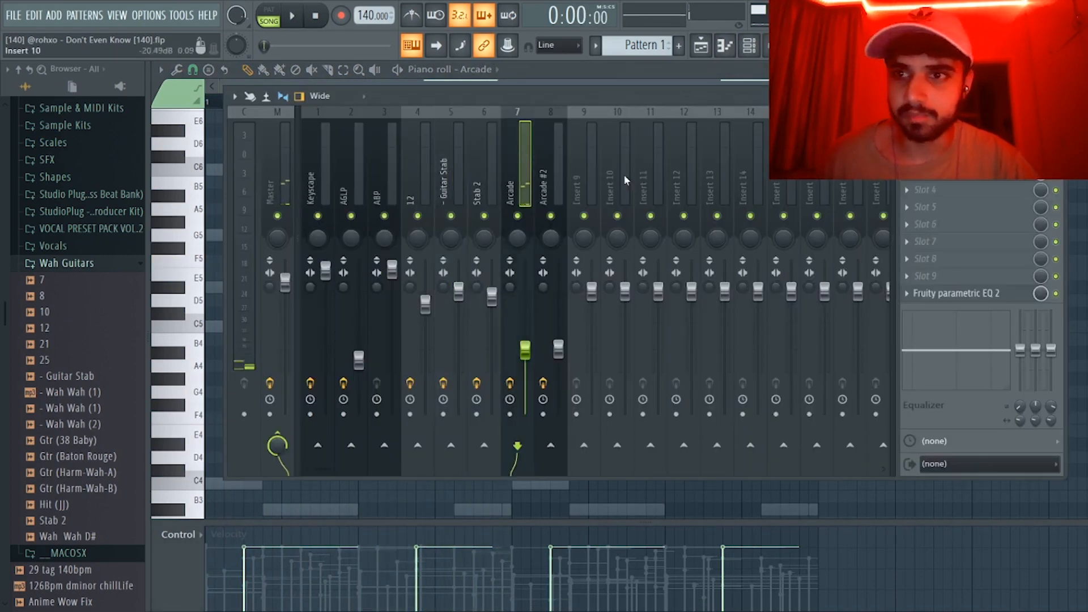
key(F9)
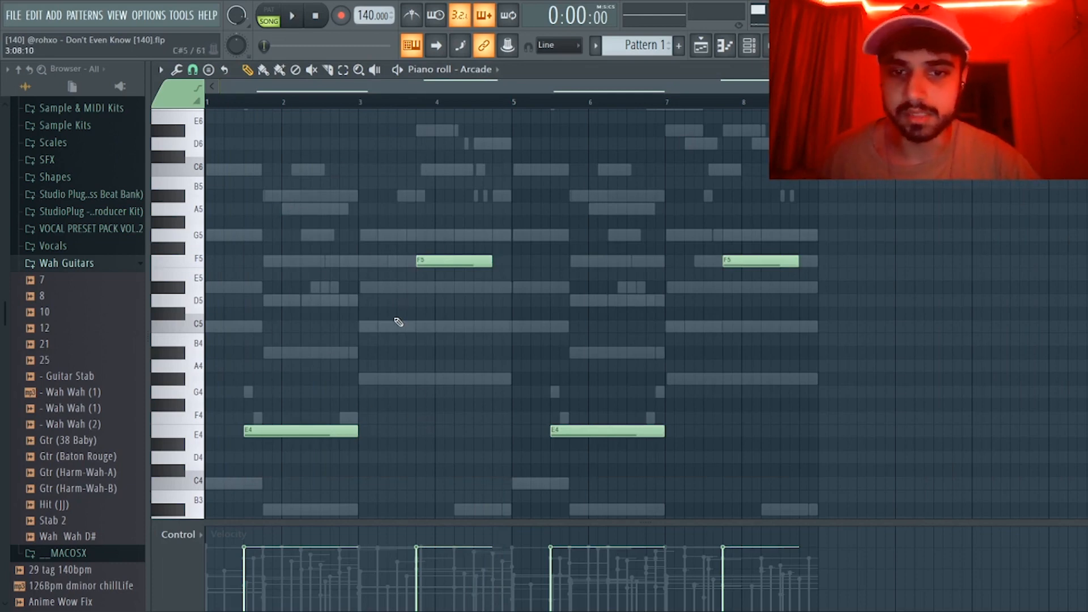
Open the Arcade #2 instrument from the channel rack to examine its preset and controls
click(756, 49)
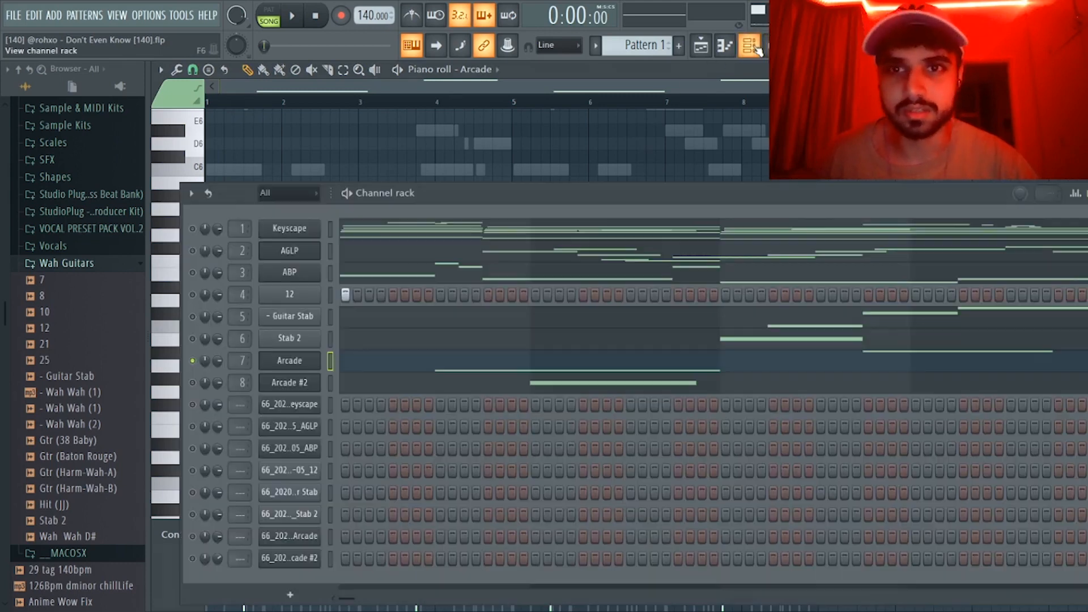
click(275, 386)
click(276, 390)
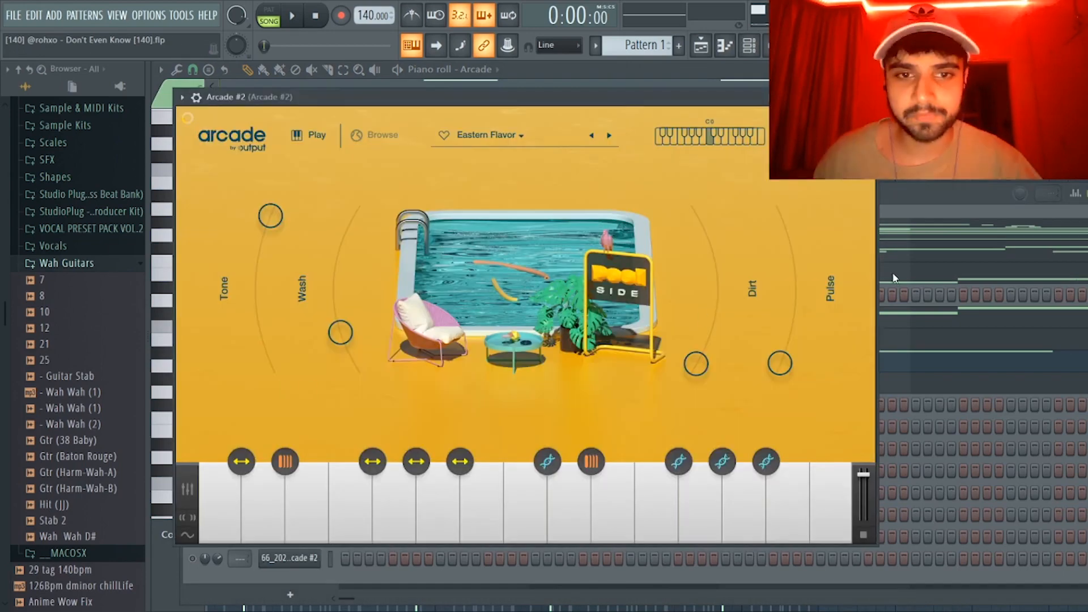
click(950, 188)
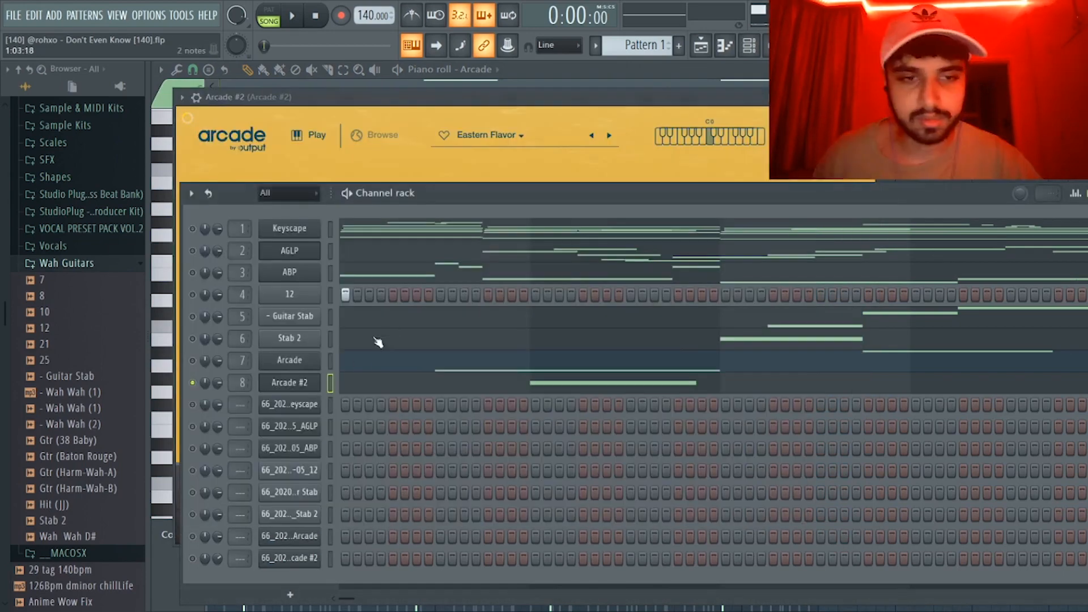
Open the Arcade #2 channel's notes in the piano roll and play the pattern
click(343, 384)
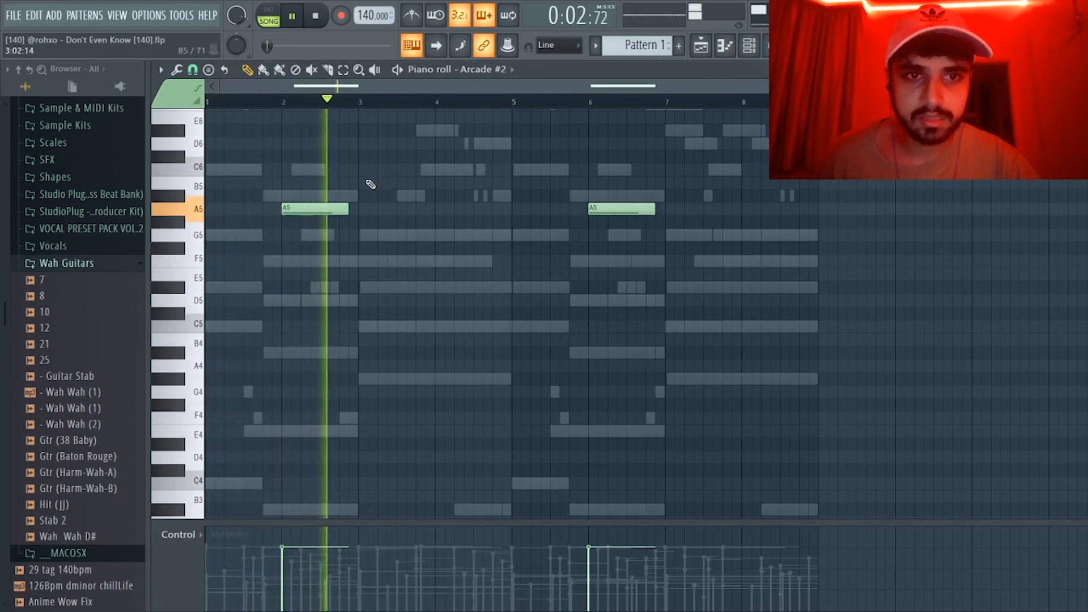
key(space)
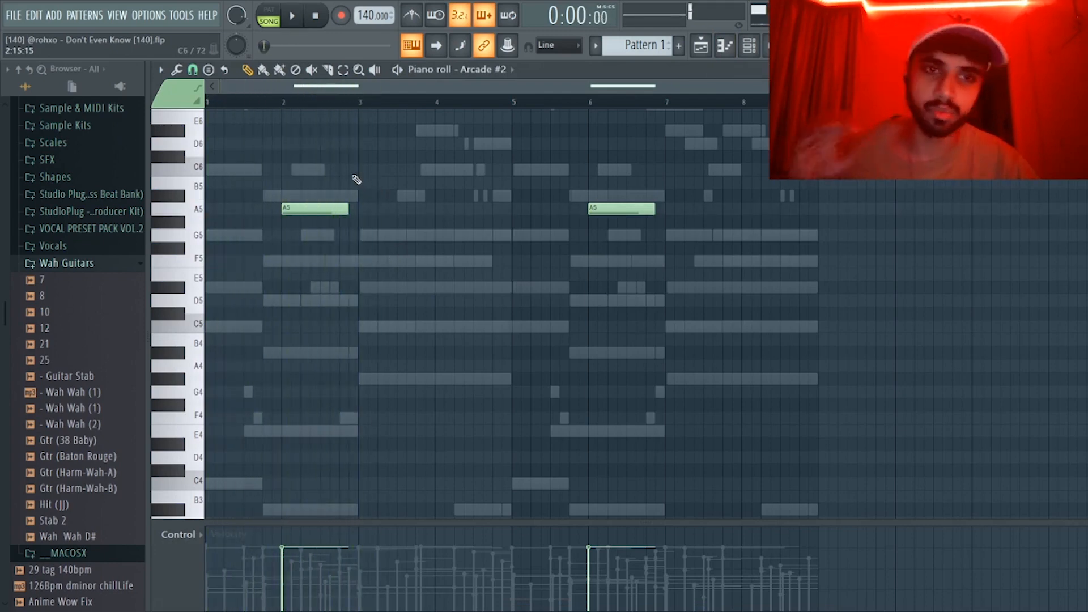
key(space)
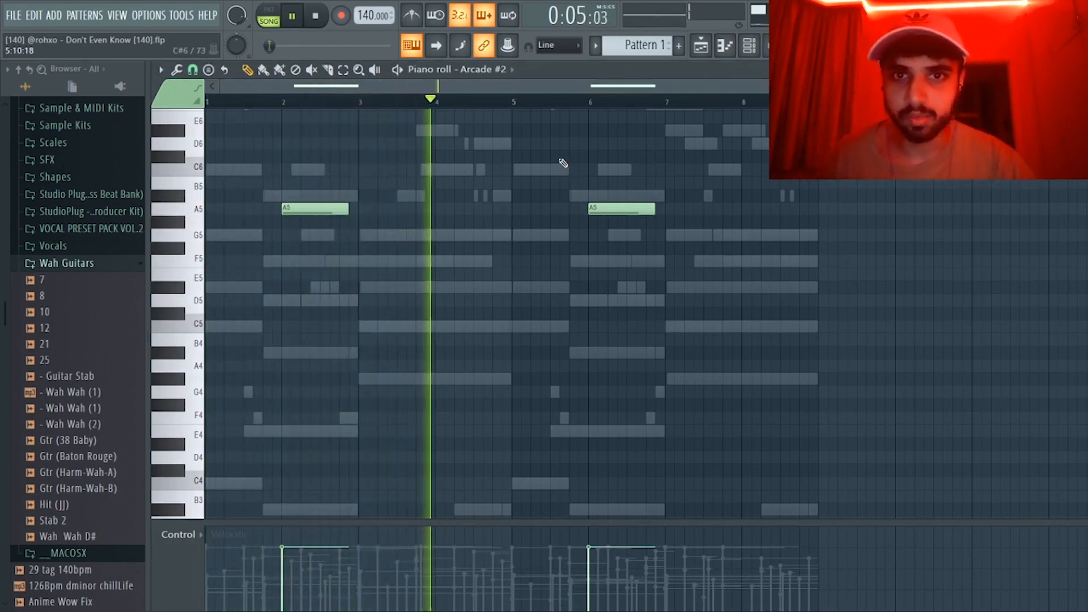
Look through the playlist, channel rack and mixer during playback, and return to the stopped playlist
click(711, 45)
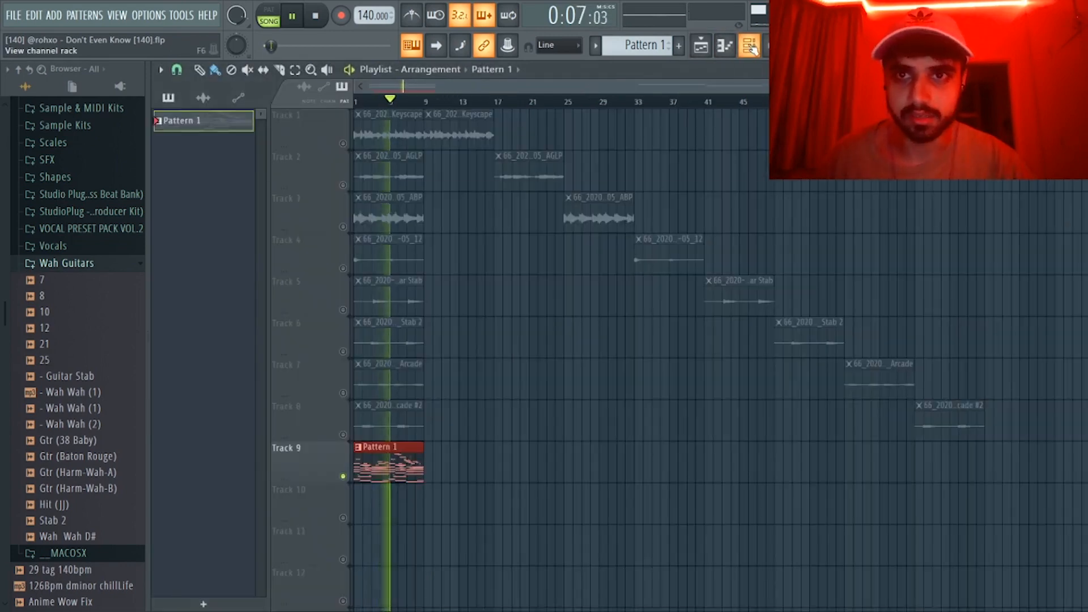
click(723, 46)
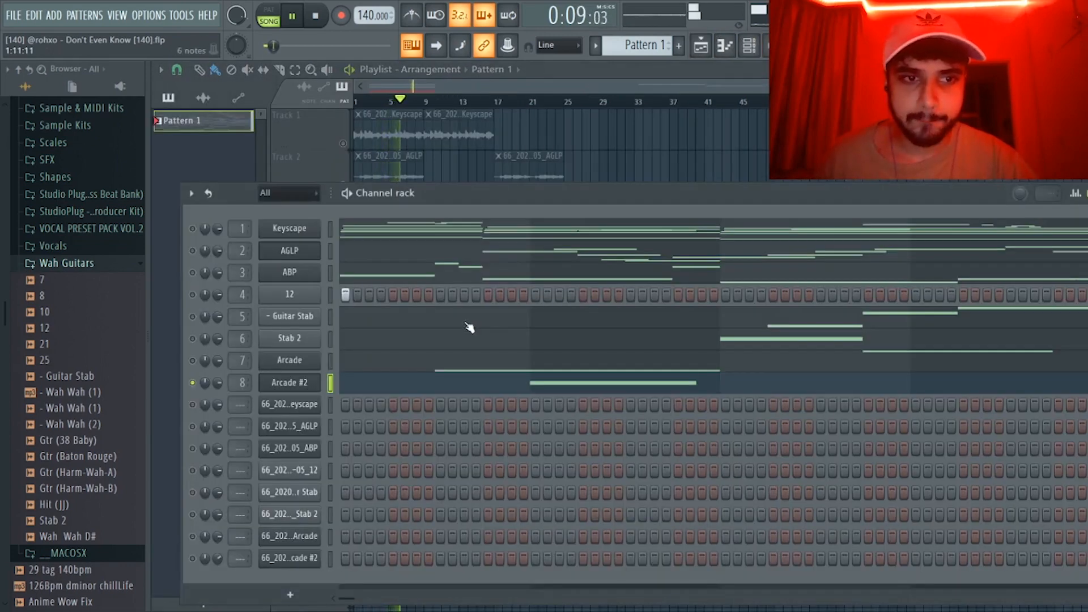
click(748, 46)
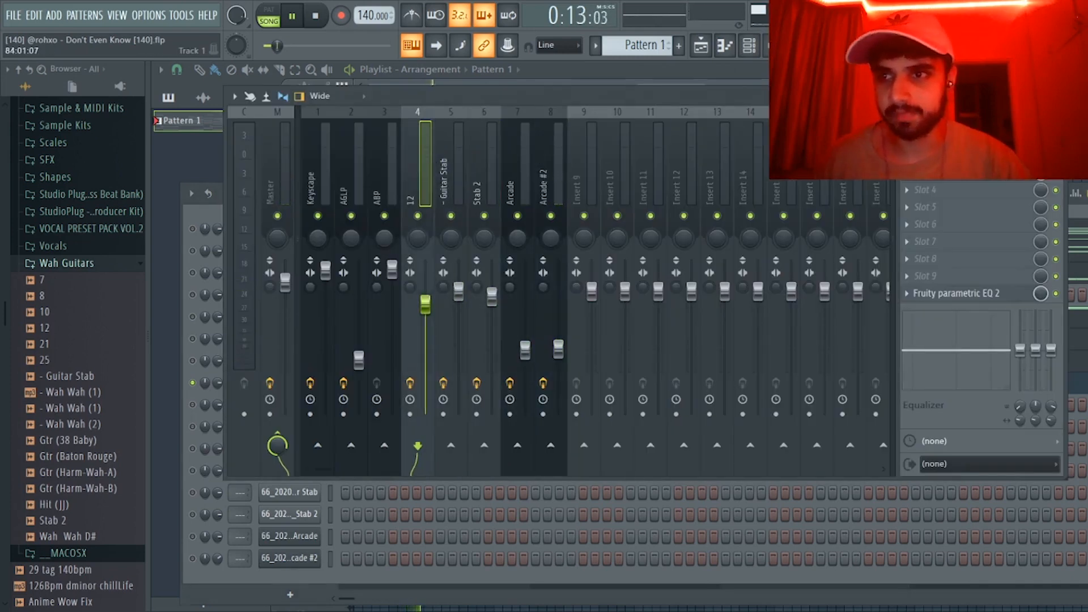
click(1077, 142)
key(space)
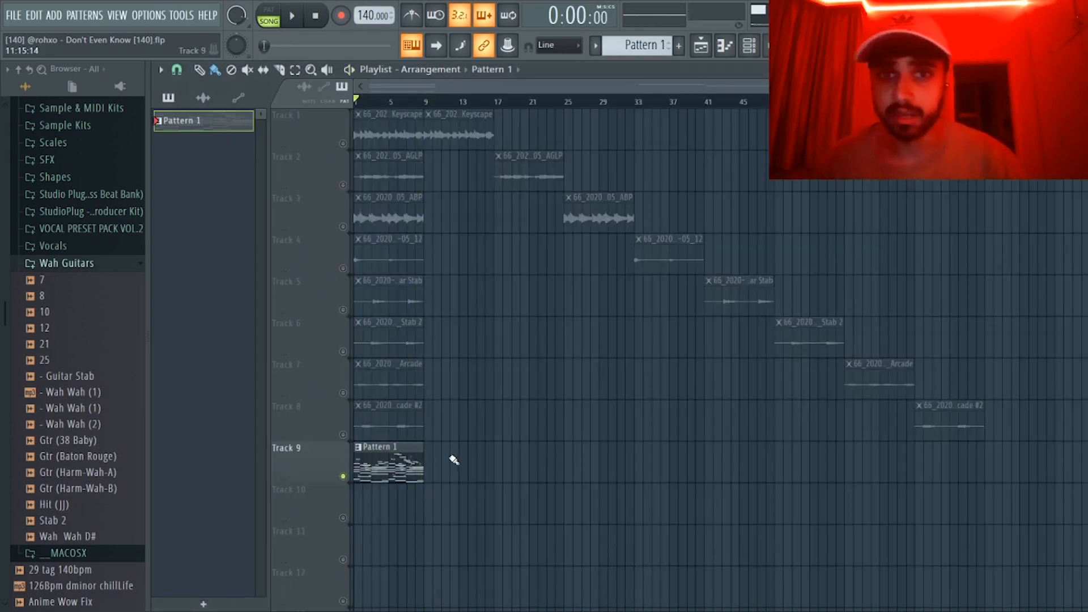
Open Pattern 1 from Track 9 in the piano roll and examine the Keyscape notes
double_click(400, 471)
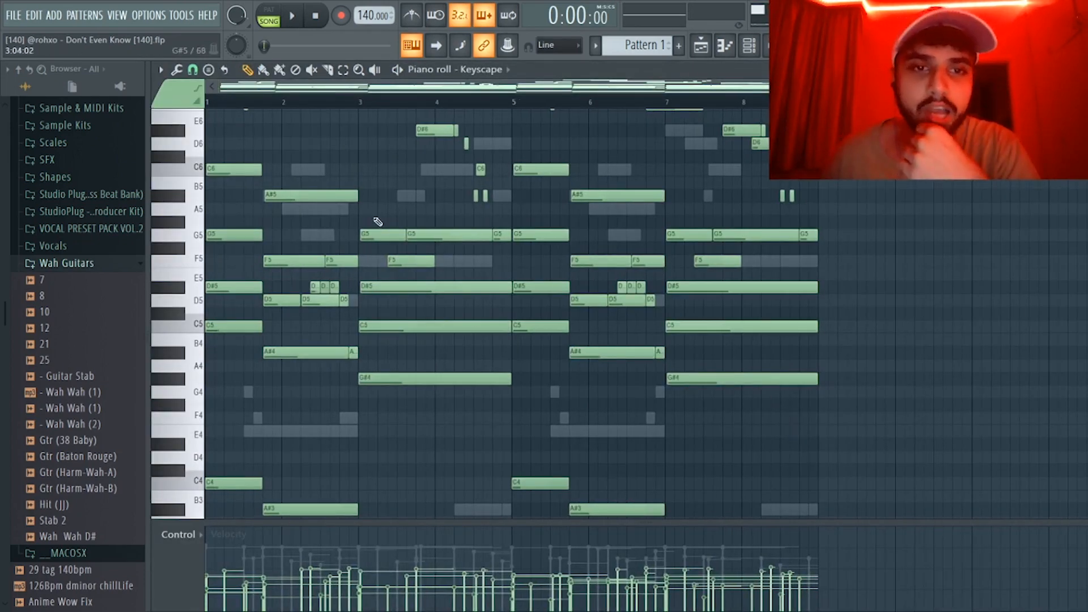
scroll(377, 221, up, 5)
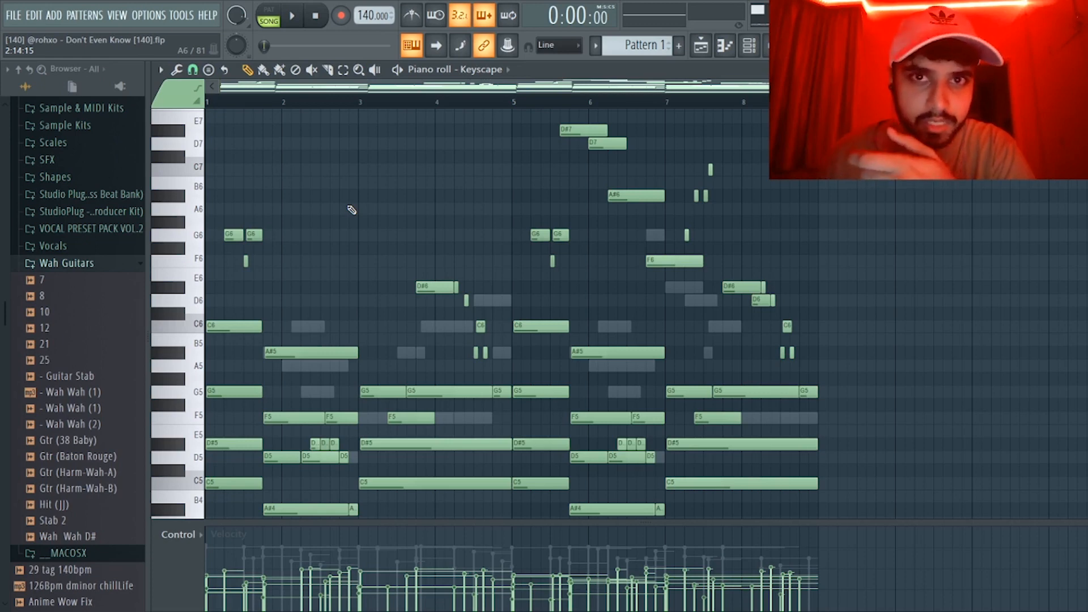
scroll(352, 210, down, 3)
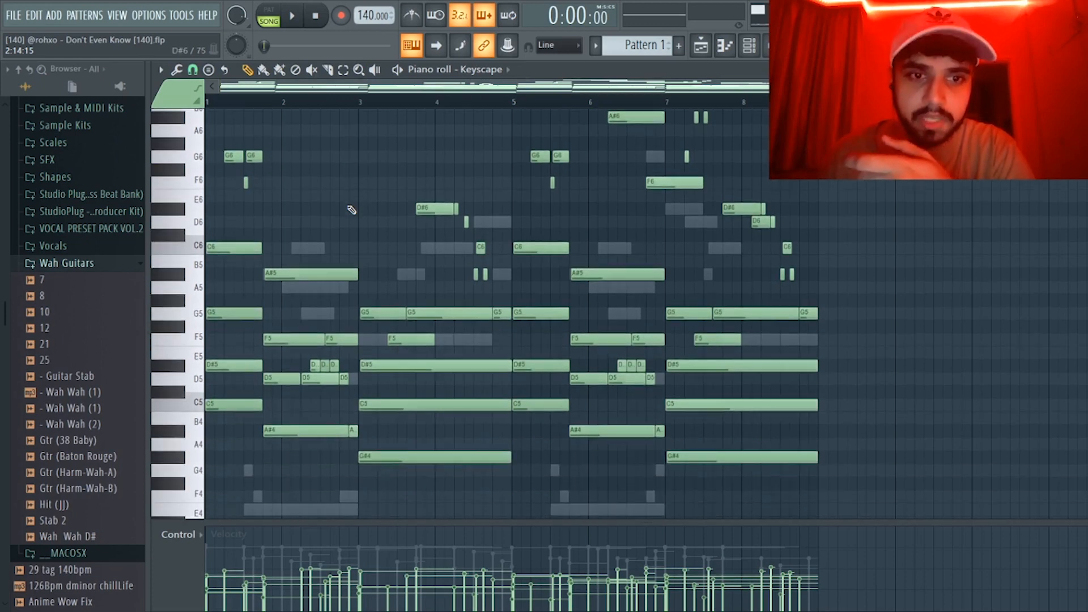
Show the mixer and select the Arcade #2 and Arcade tracks to compare their effects
key(F9)
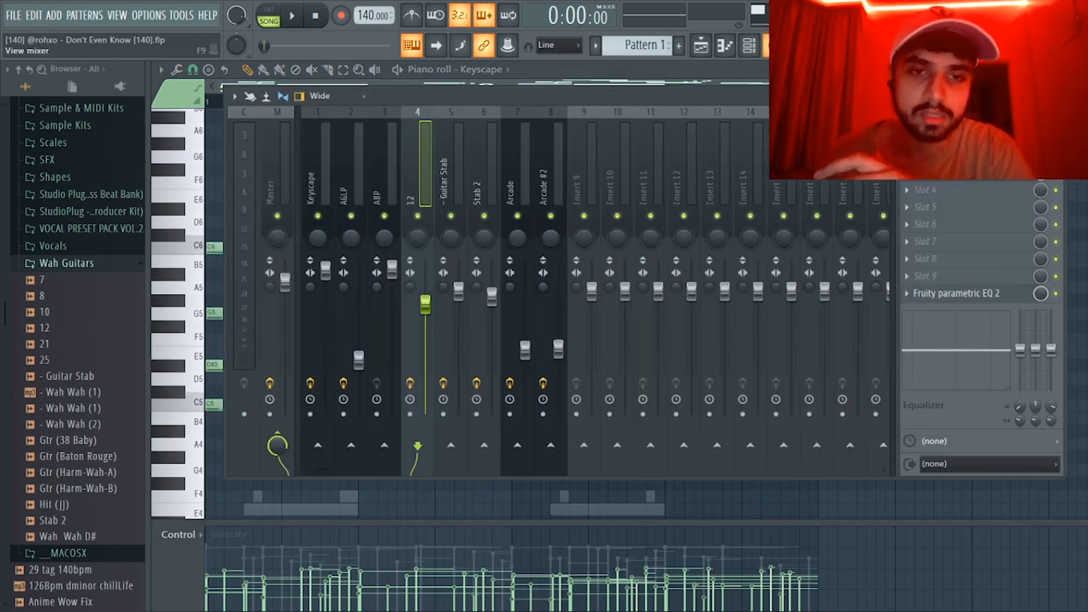
click(542, 155)
click(521, 160)
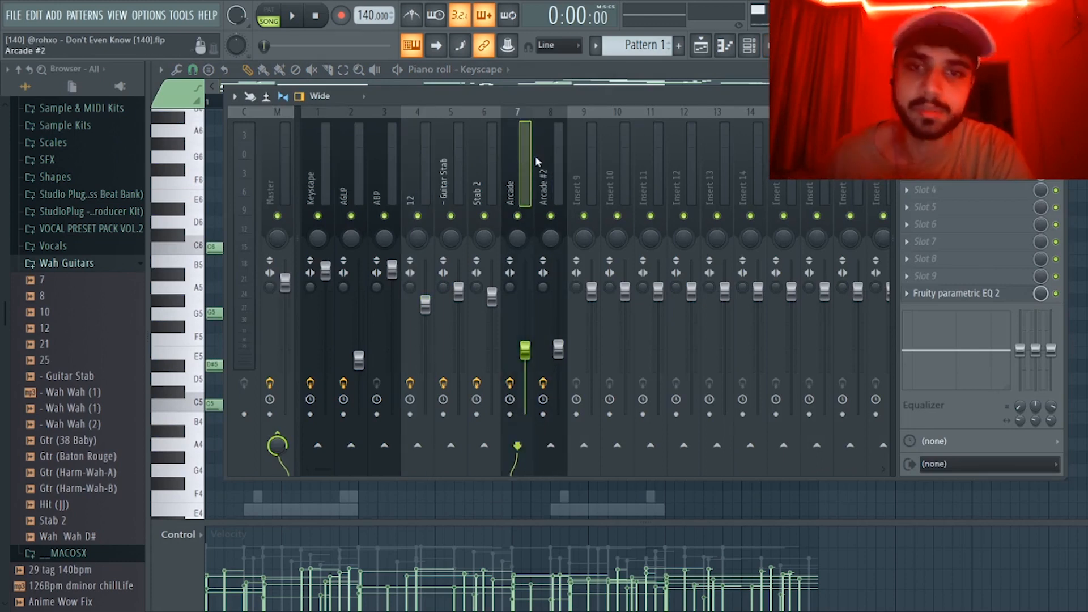
Return to the playlist and play the layered audio clips on Tracks 1 to 8 from the start
click(725, 46)
click(701, 46)
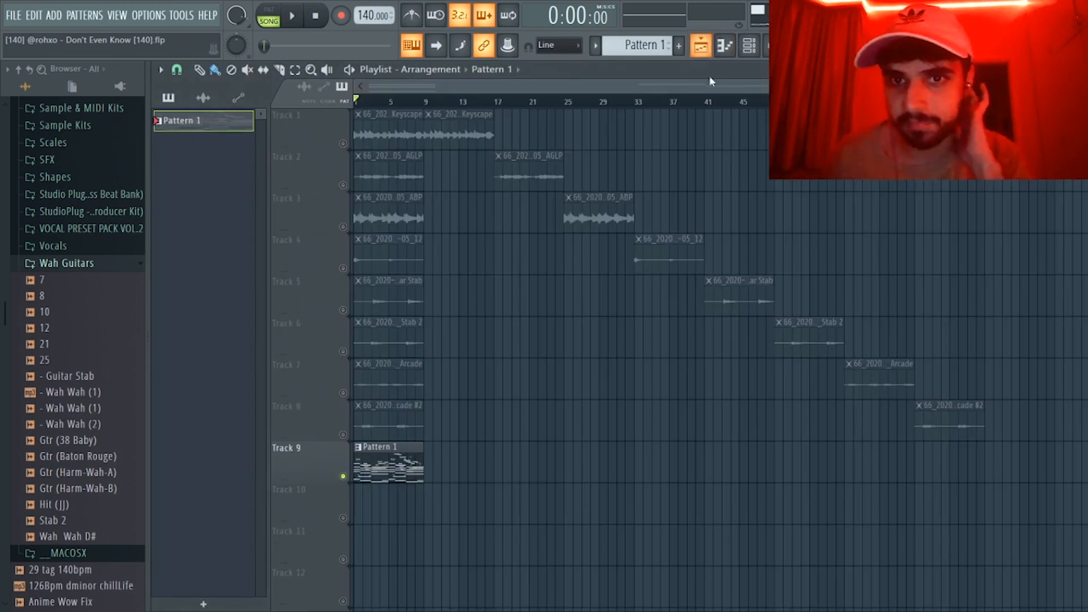
scroll(552, 396, down, 2)
scroll(471, 378, up, 1)
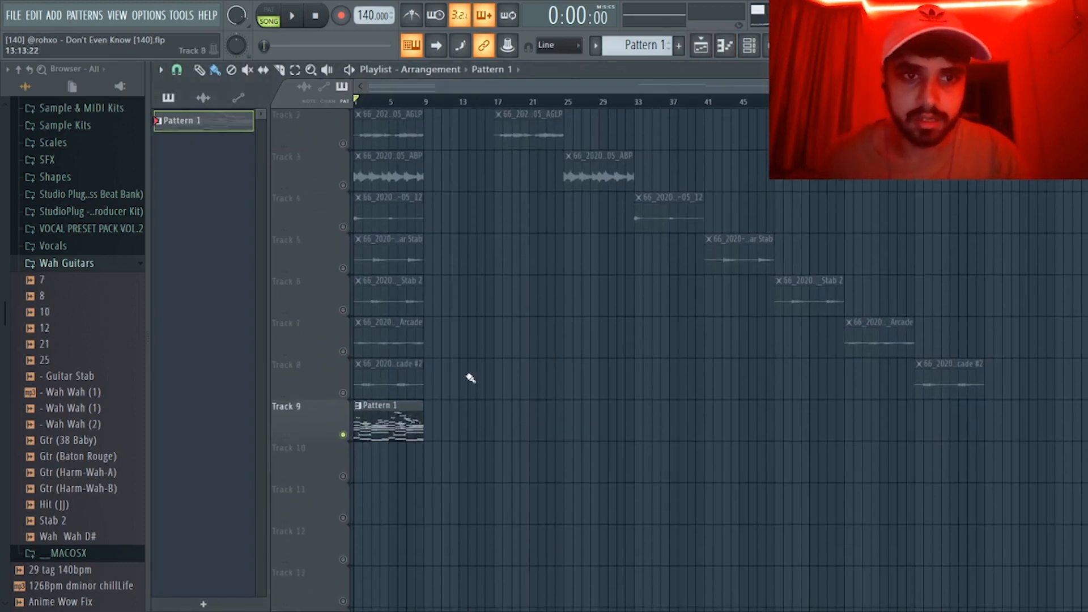
key(space)
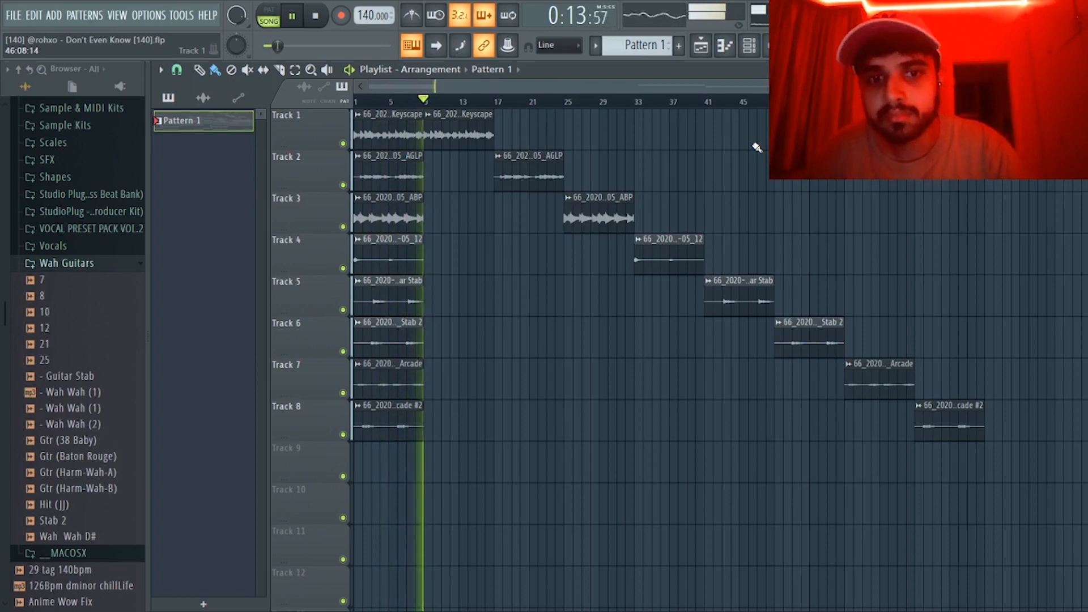
key(space)
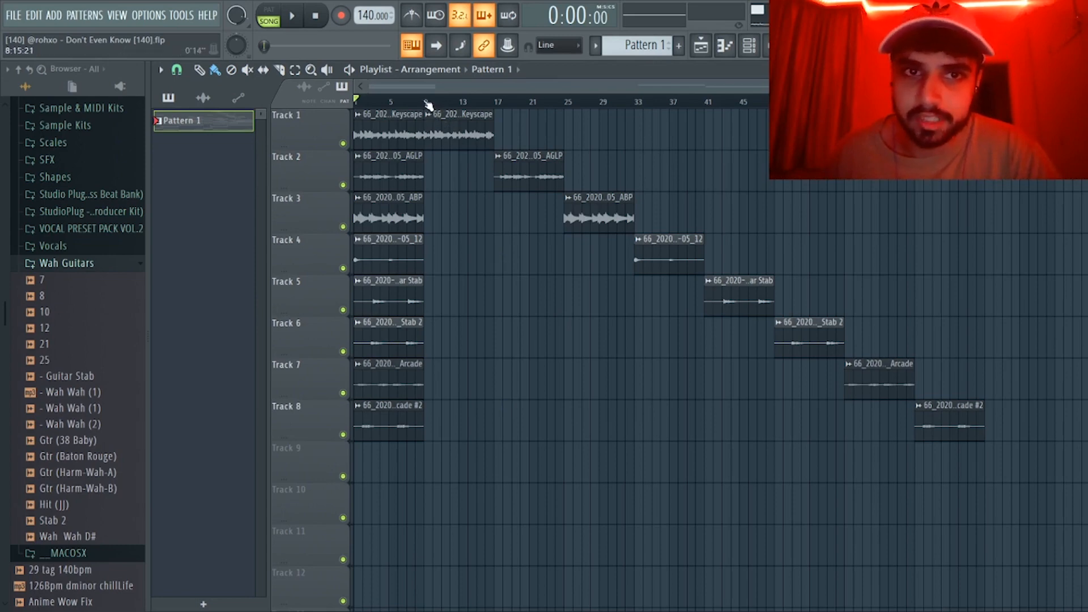
Play the arrangement from around bar 16 with Track 1 briefly soloed, and restore the other tracks
drag(432, 104, 932, 105)
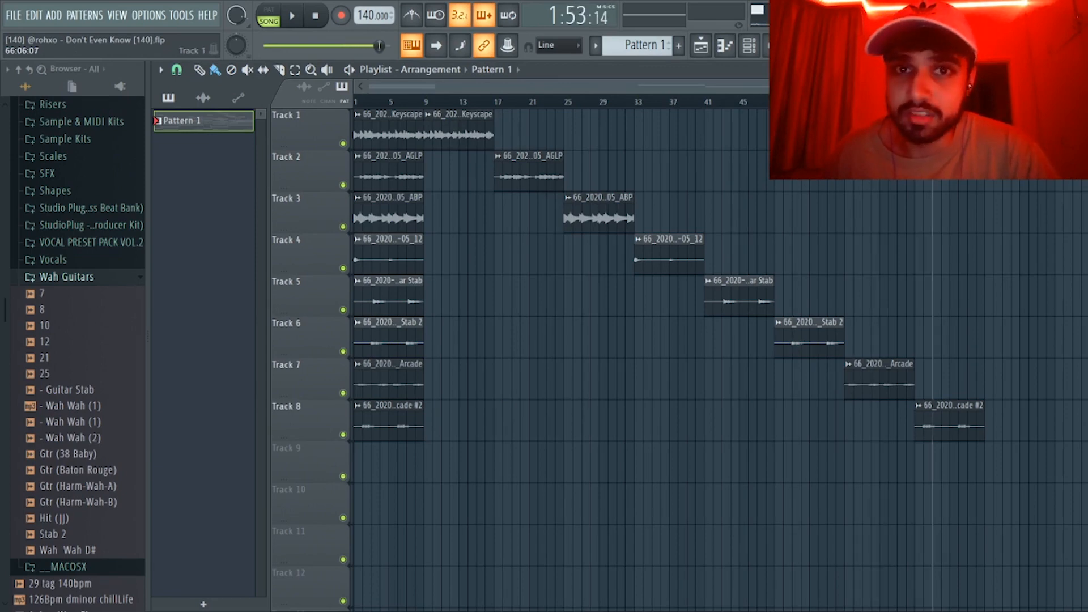
click(486, 102)
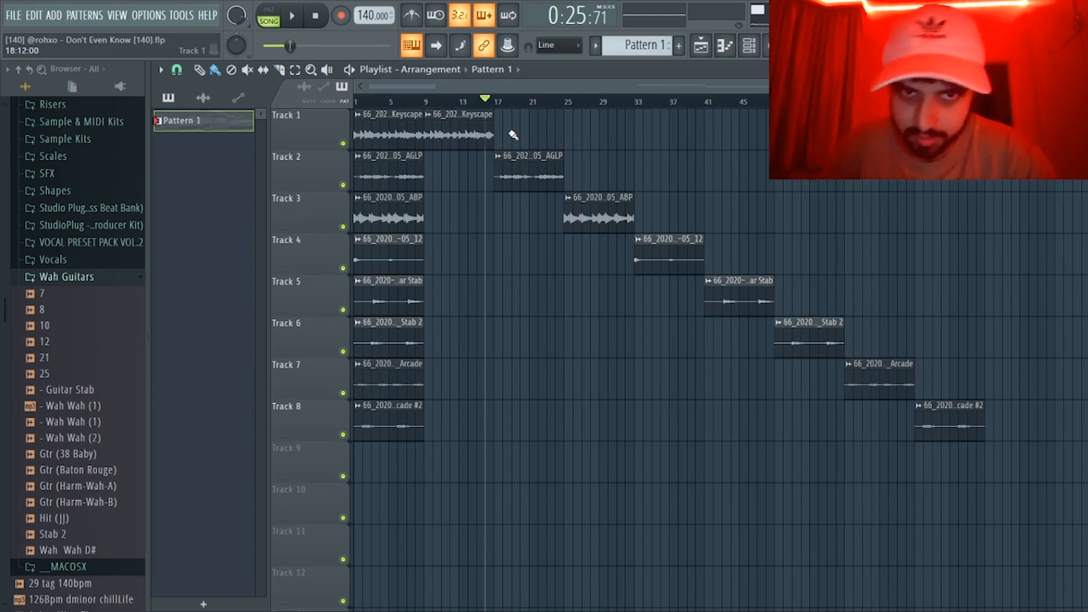
key(space)
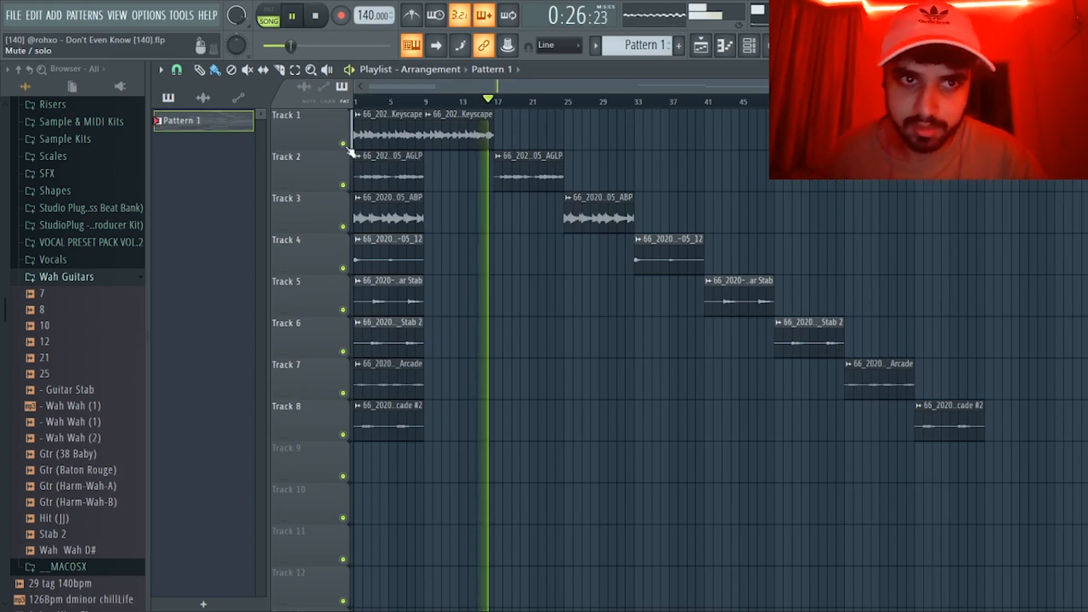
right_click(343, 144)
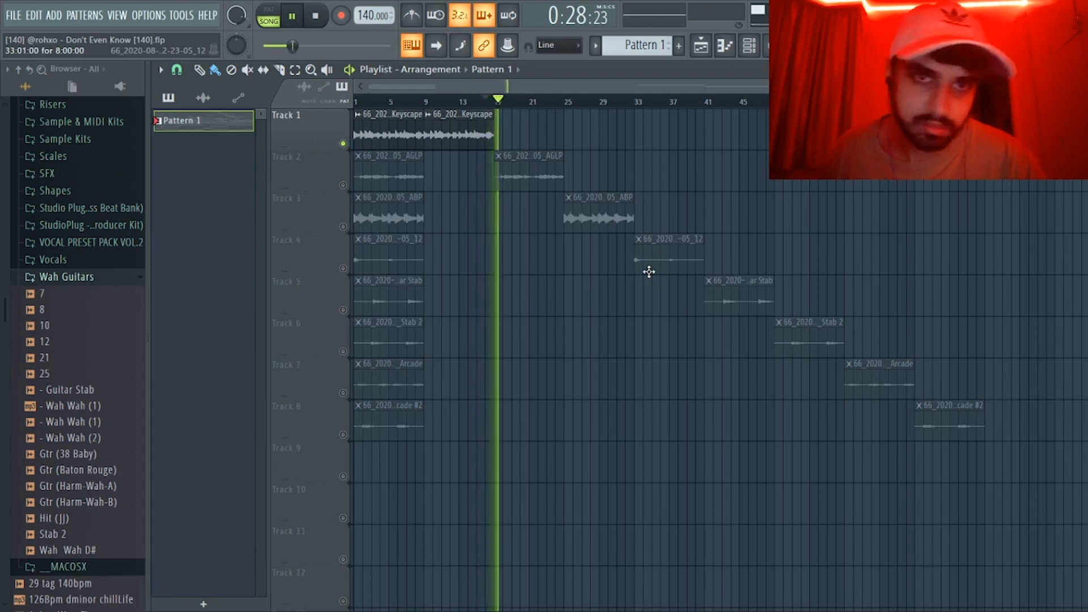
key(space)
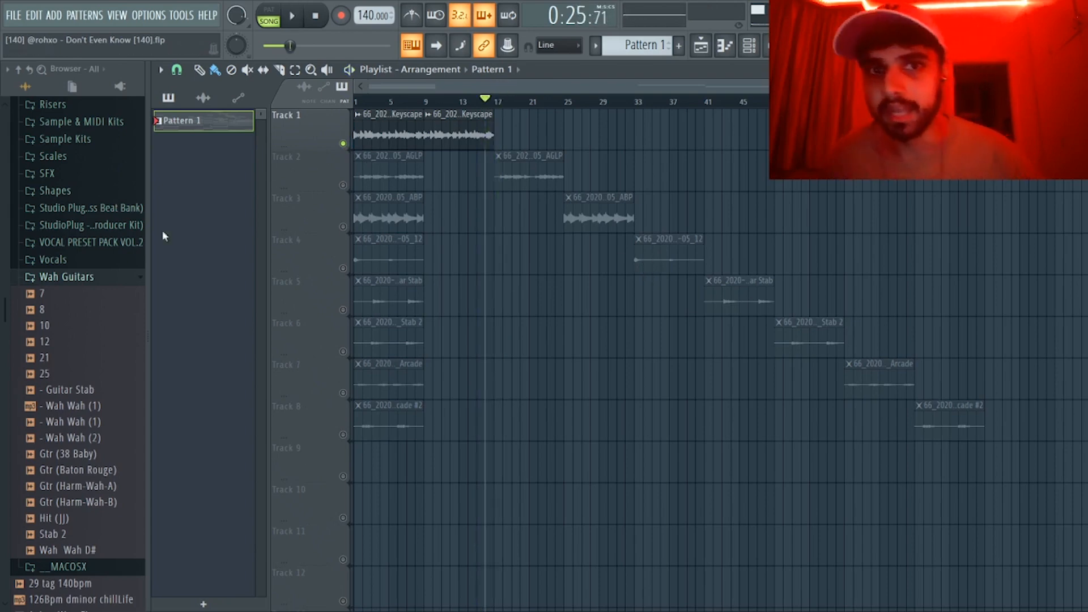
right_click(343, 144)
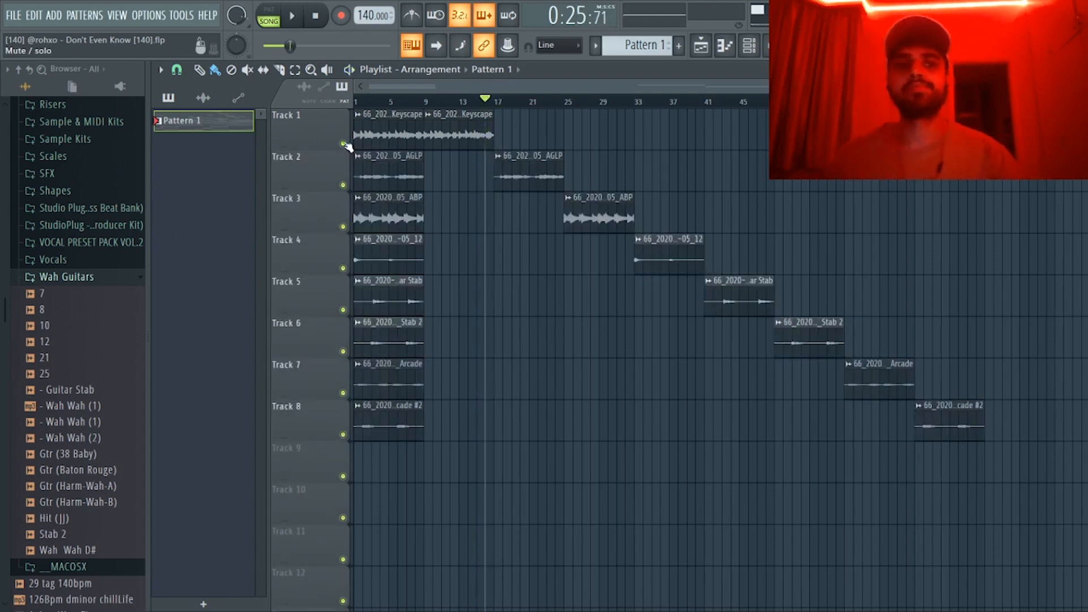